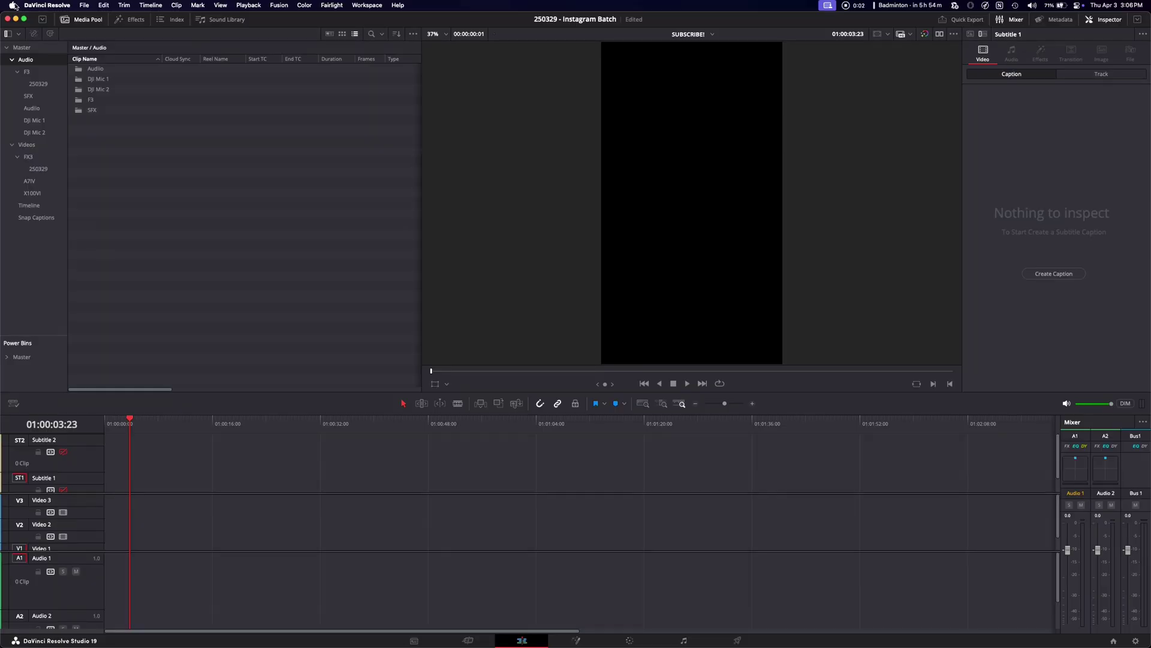
Open Keyboard Customization from the DaVinci Resolve menu and show the shortcut preset list
{"action": "left_click", "coordinate": [39, 5]}
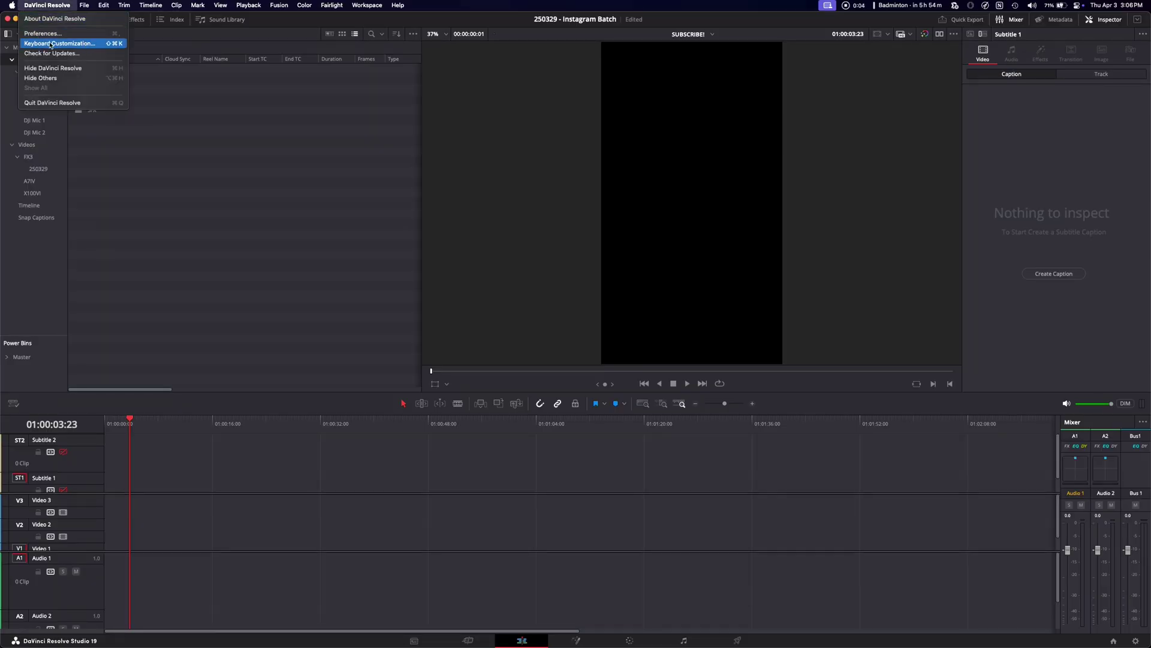
{"action": "left_click", "coordinate": [102, 44]}
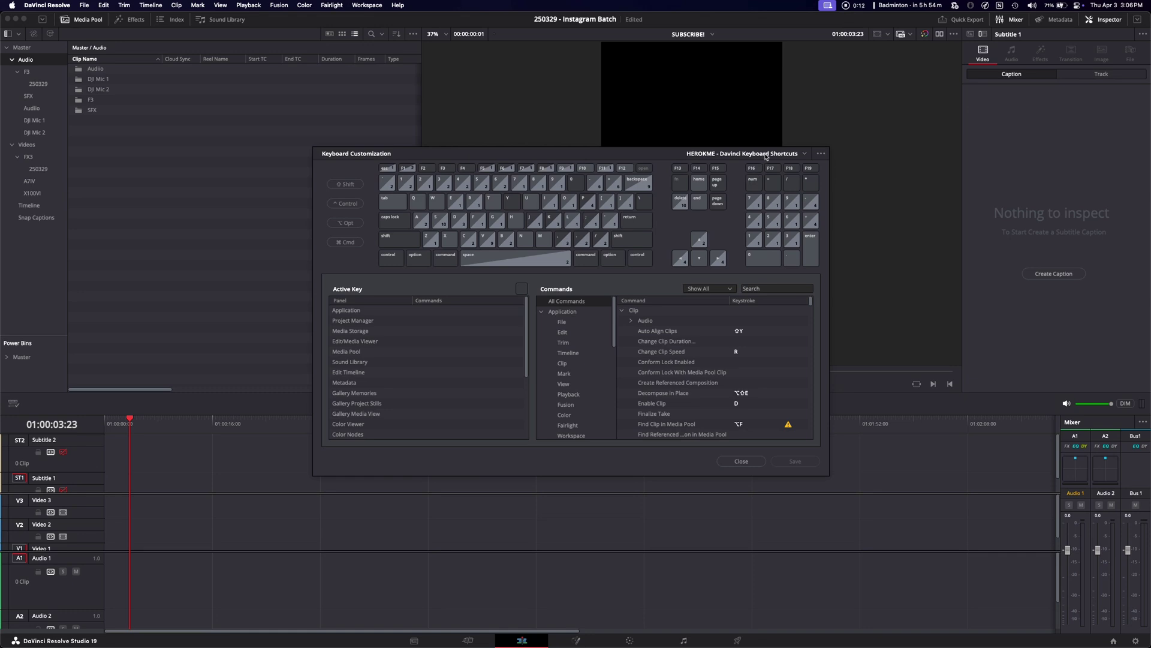
{"action": "left_click", "coordinate": [805, 154]}
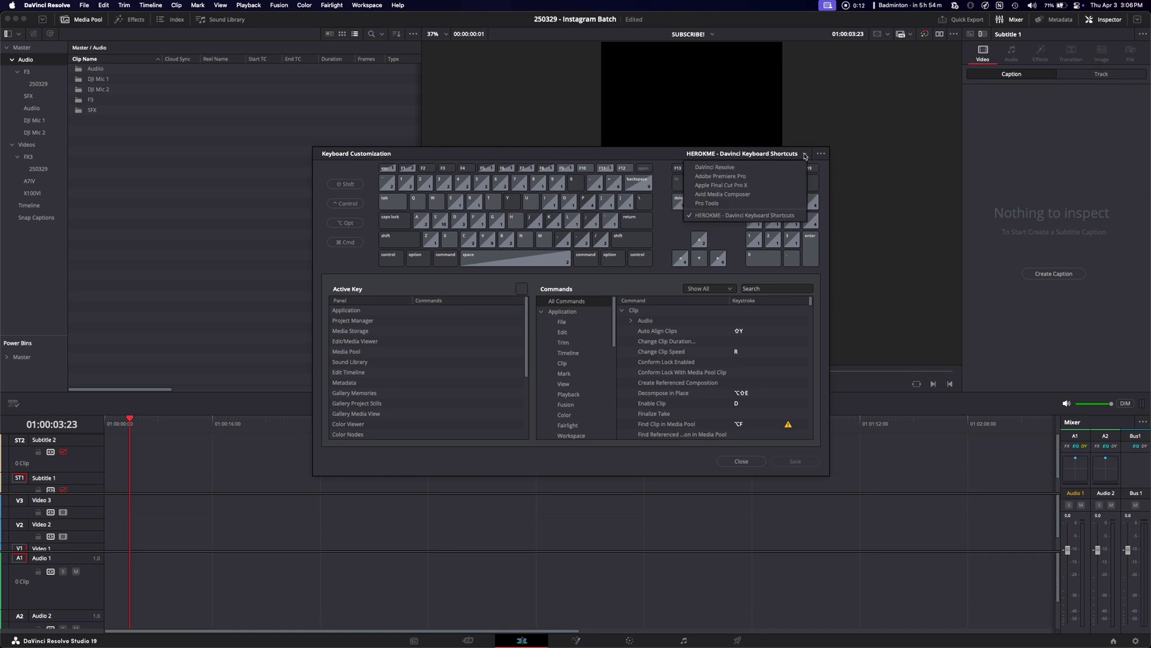
Try the default DaVinci Resolve preset, switch back to HEROKME, and view the export options
{"action": "left_click", "coordinate": [727, 168]}
{"action": "left_click", "coordinate": [805, 154]}
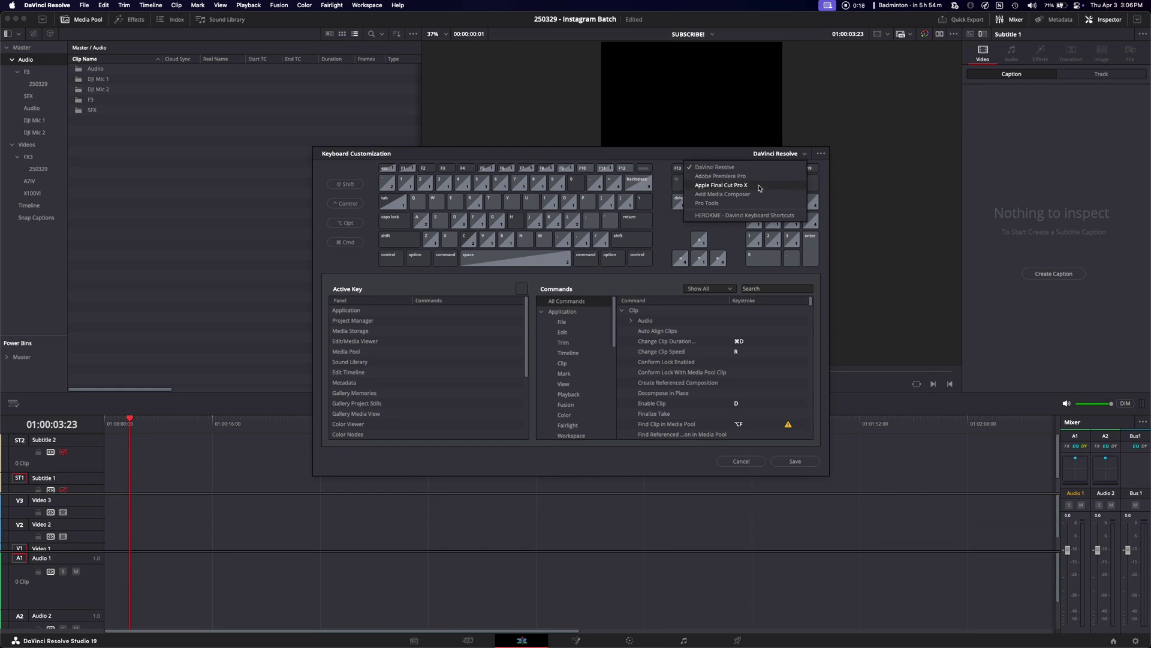
{"action": "left_click", "coordinate": [753, 216]}
{"action": "left_click", "coordinate": [821, 154]}
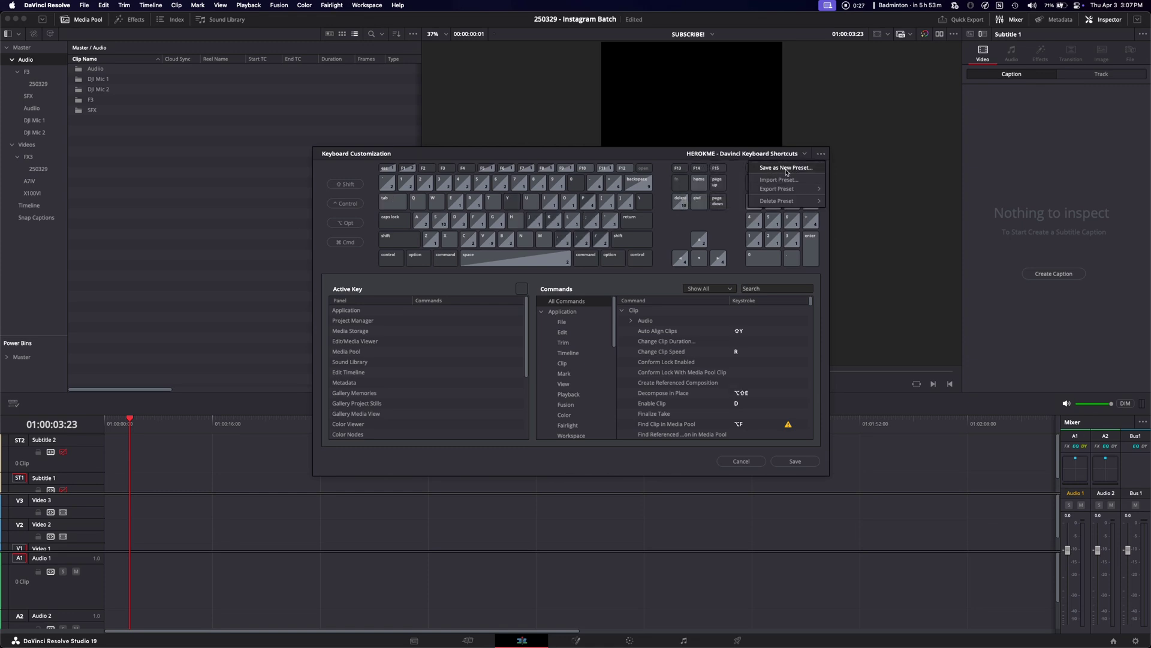
{"action": "mouse_move", "coordinate": [794, 191]}
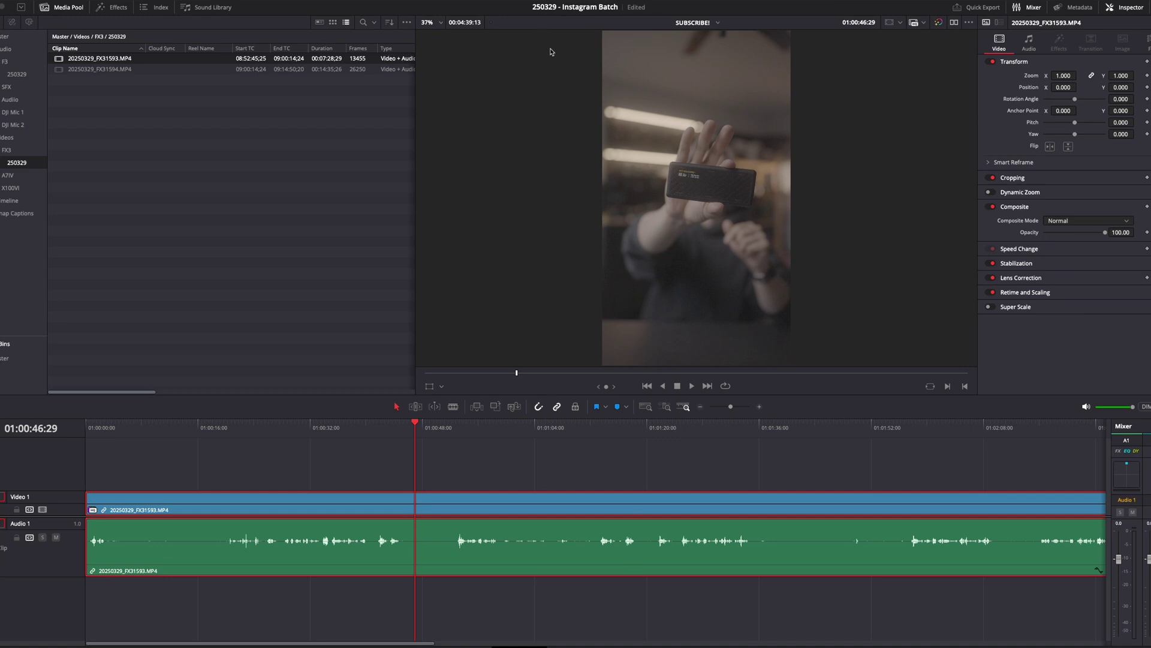
Blade out the first unwanted middle section of the interview clip and slide the next clip left
{"action": "left_click", "coordinate": [454, 409]}
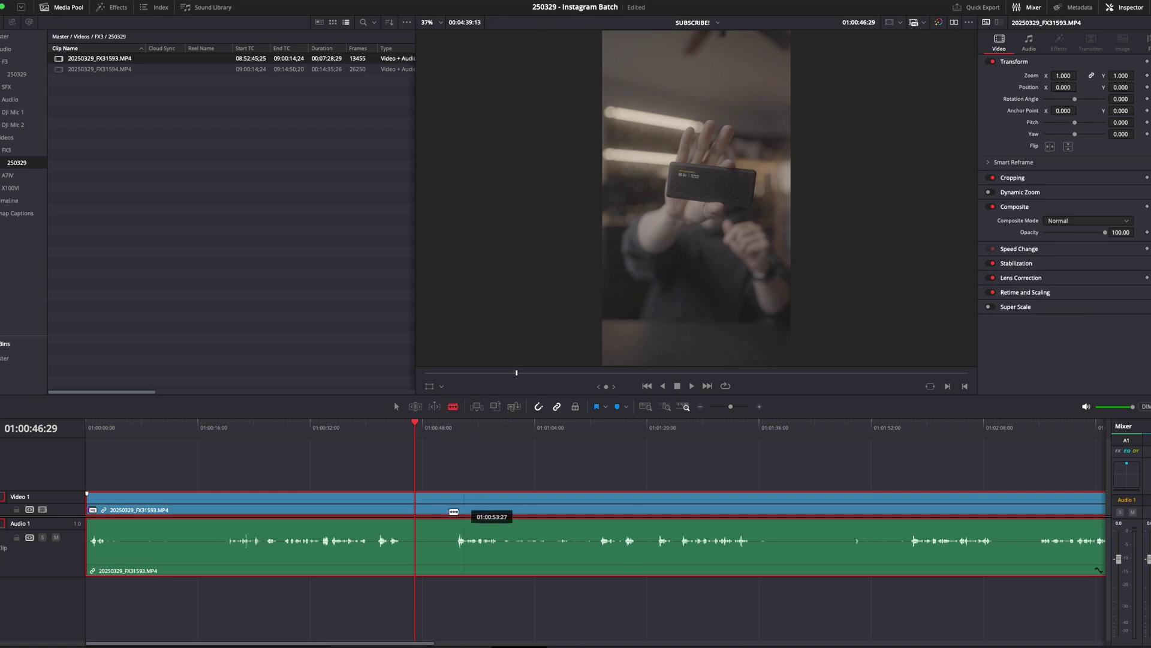
{"action": "left_click", "coordinate": [415, 523]}
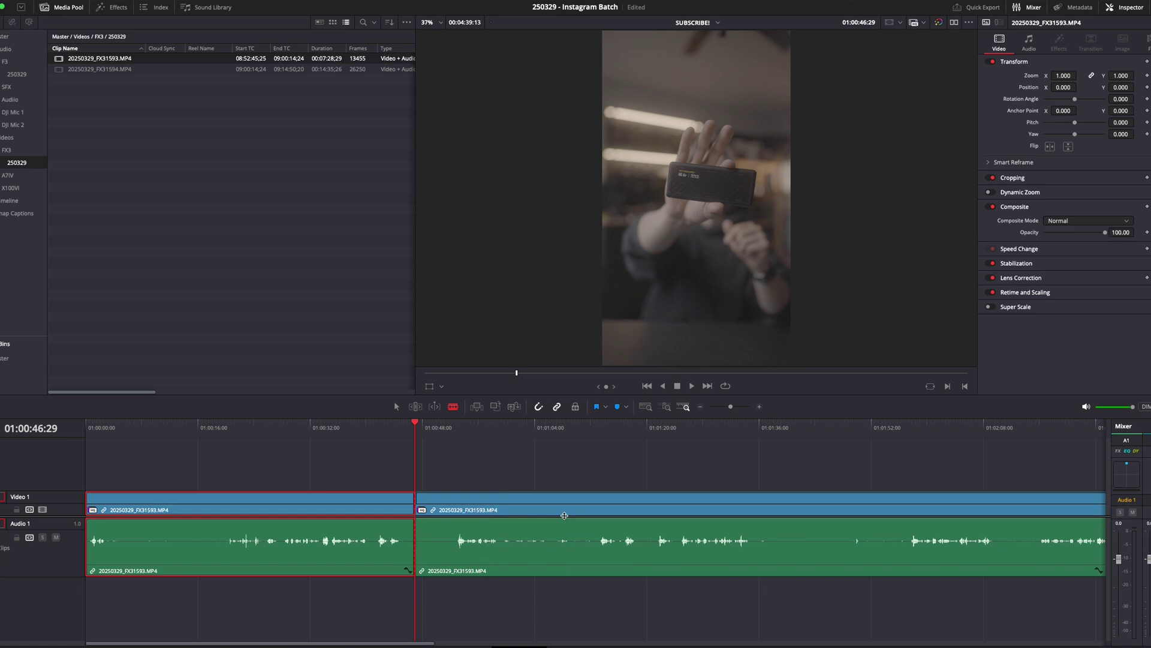
{"action": "left_click", "coordinate": [557, 506]}
{"action": "key", "text": "a"}
{"action": "left_click", "coordinate": [479, 499]}
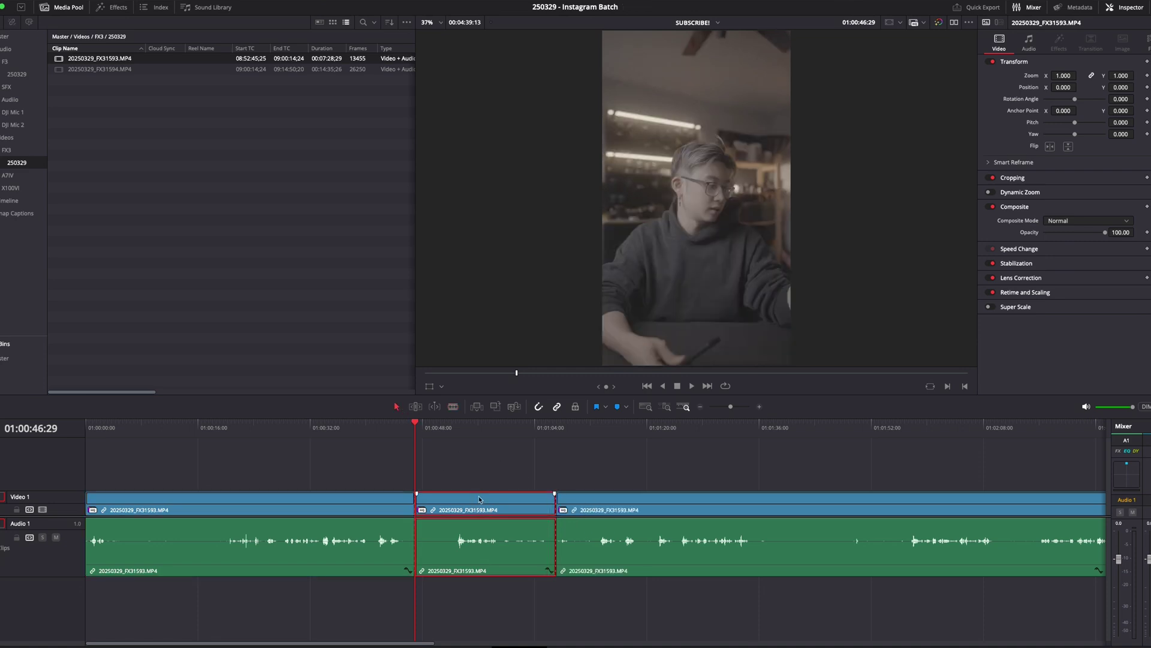
{"action": "key", "text": "BackSpace"}
{"action": "left_click_drag", "start_coordinate": [620, 503], "coordinate": [480, 504]}
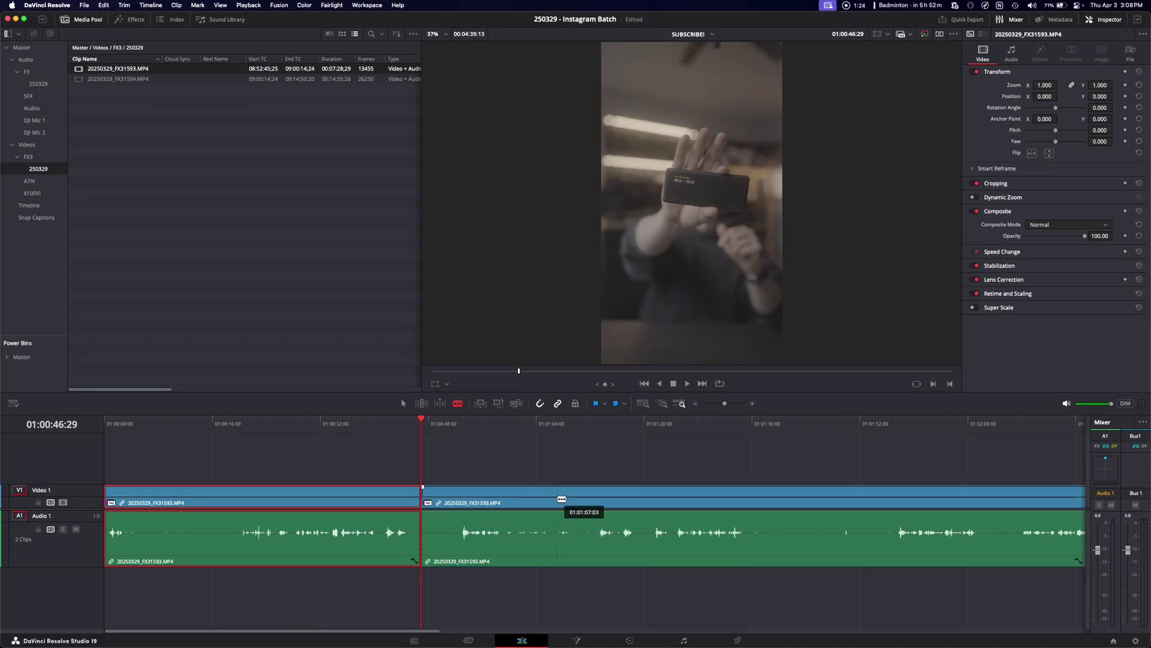
Cut and delete a second unwanted section, sliding the remaining clip left to close the gap
{"action": "left_click", "coordinate": [557, 504]}
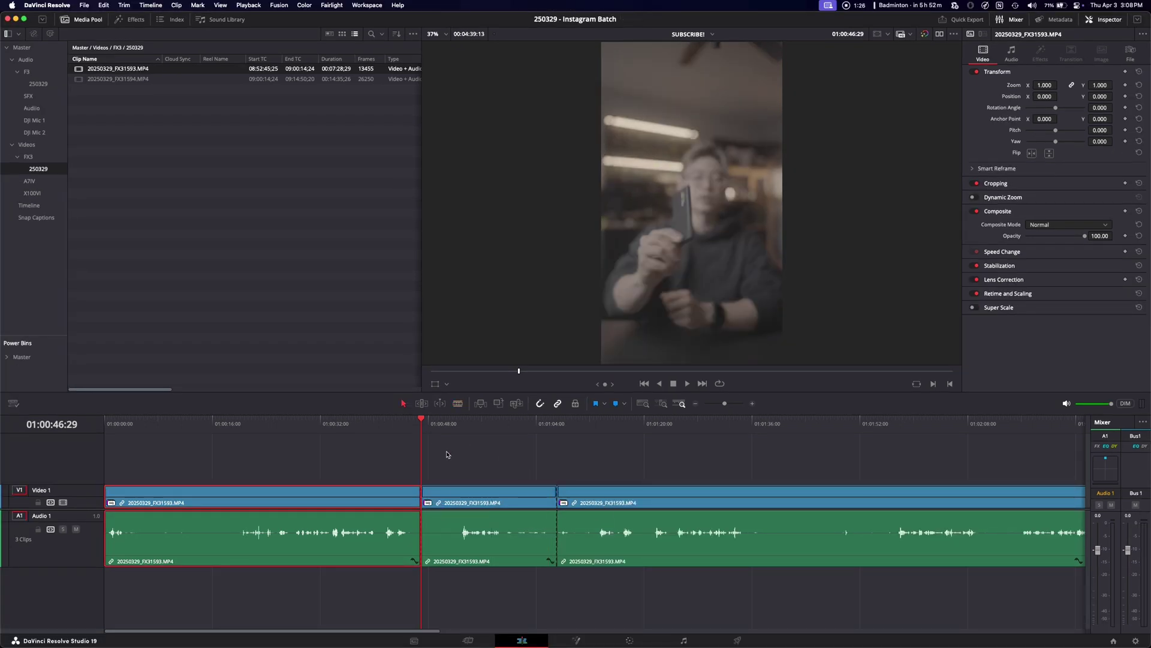
{"action": "left_click", "coordinate": [483, 492]}
{"action": "key", "text": "BackSpace"}
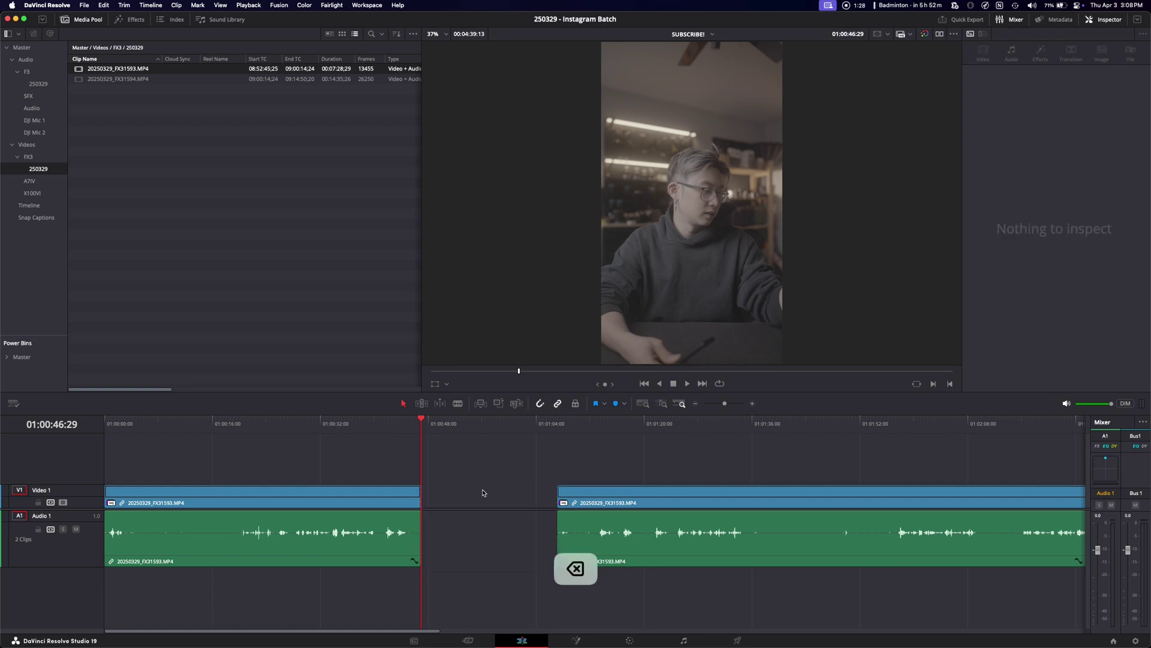
{"action": "left_click_drag", "start_coordinate": [619, 495], "coordinate": [485, 495]}
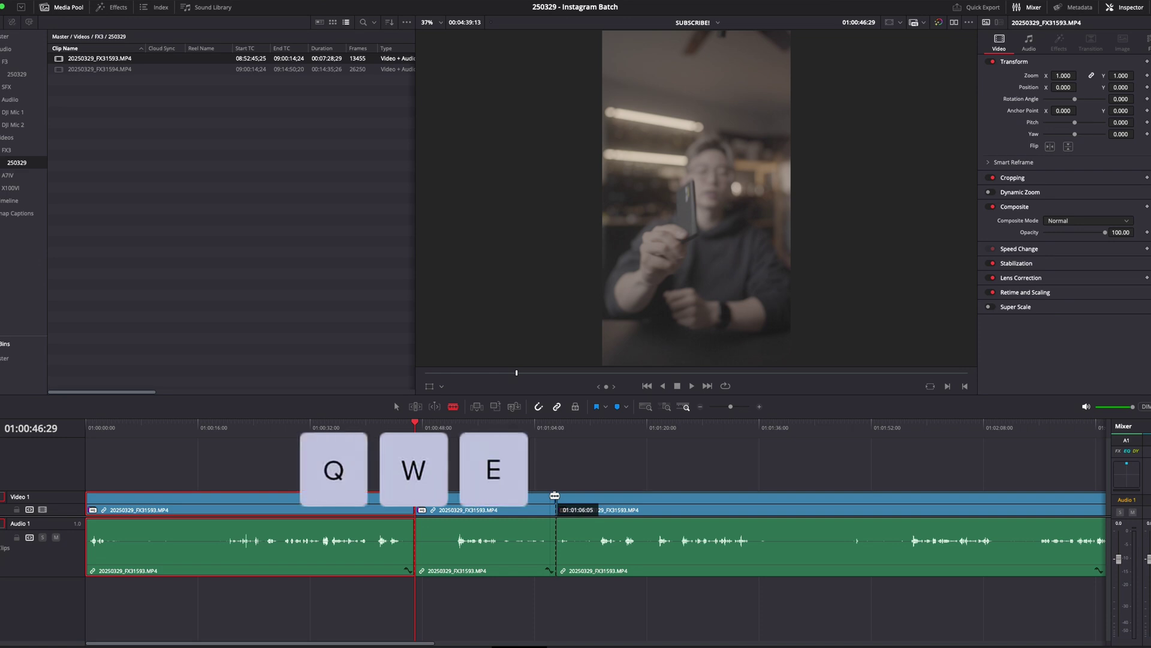
Split the interview clip at the playhead, then split the cutaway alone and undo it
{"action": "key", "text": "ctrl+z"}
{"action": "left_click", "coordinate": [455, 424]}
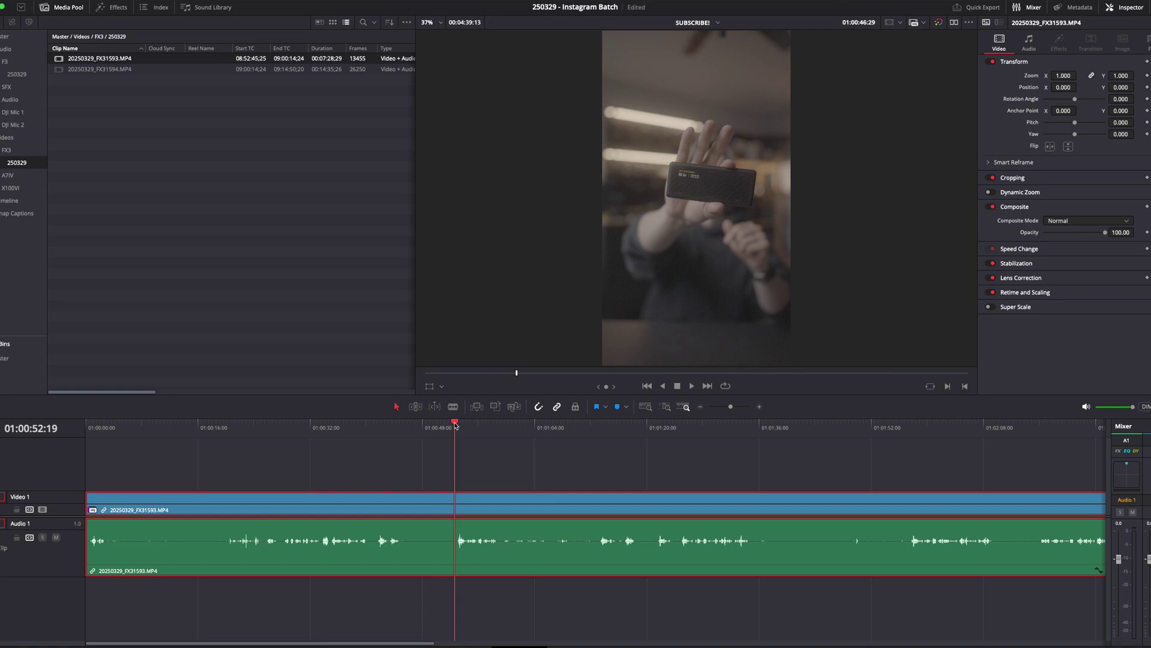
{"action": "key", "text": "w"}
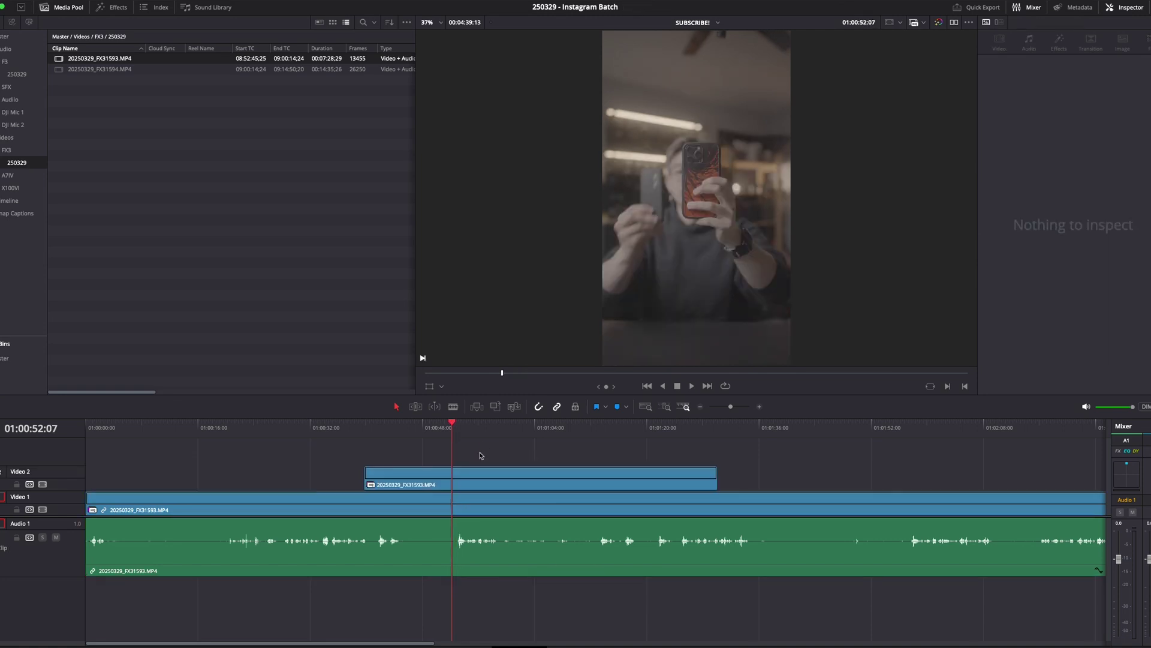
{"action": "left_click", "coordinate": [466, 473]}
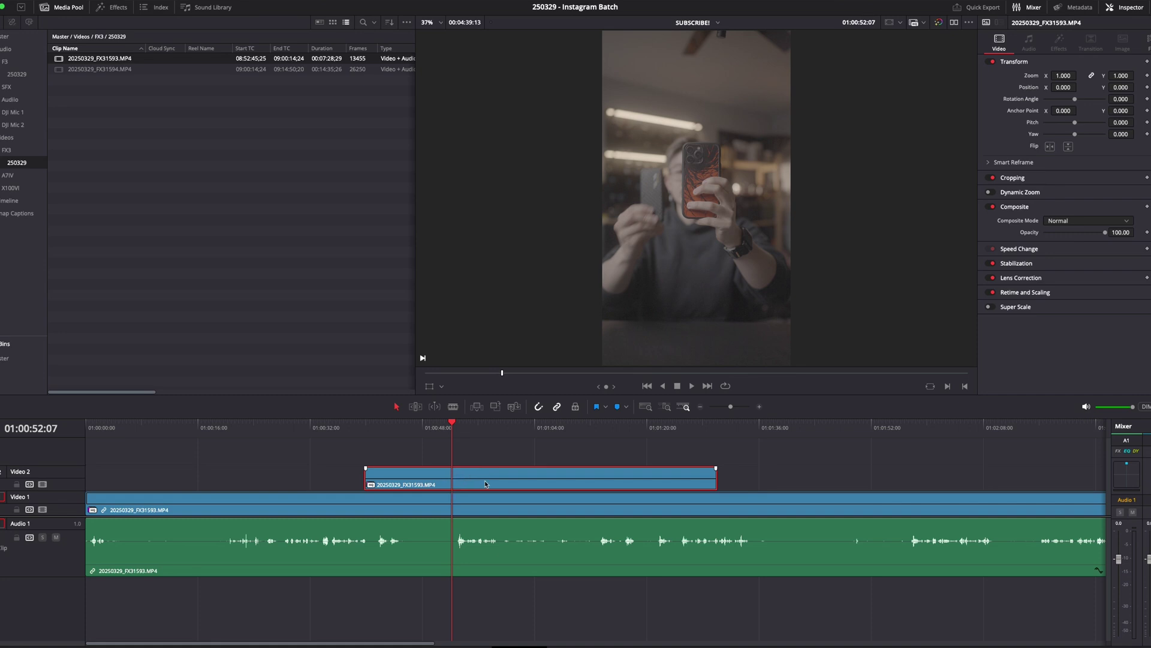
{"action": "key", "text": "w"}
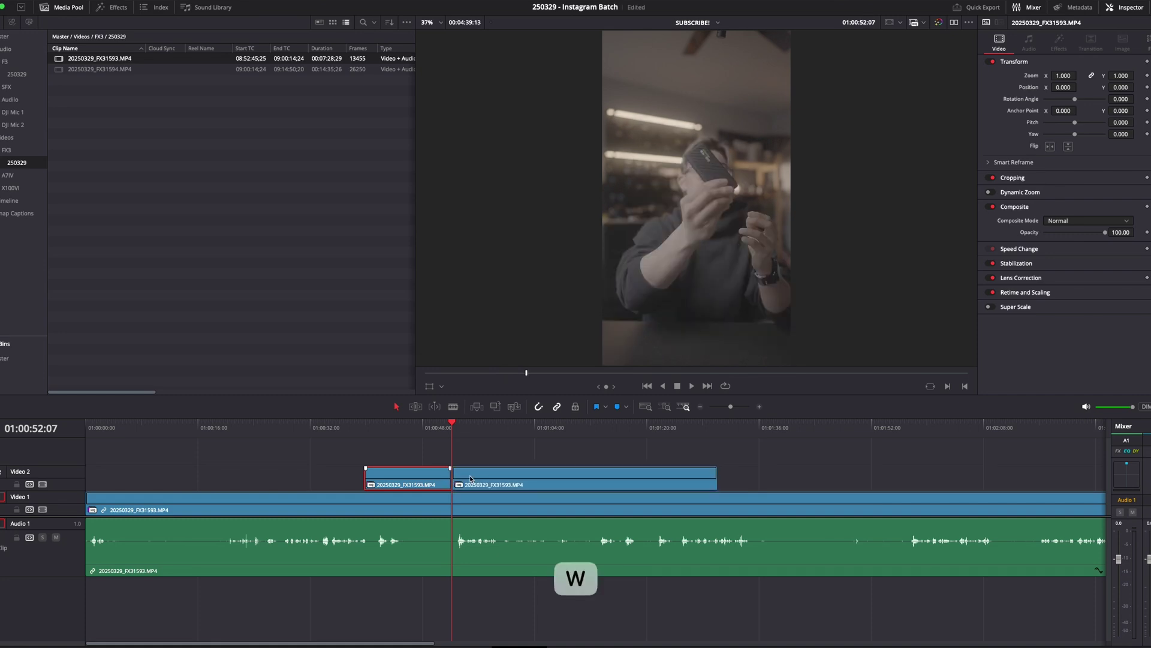
{"action": "key", "text": "super+z"}
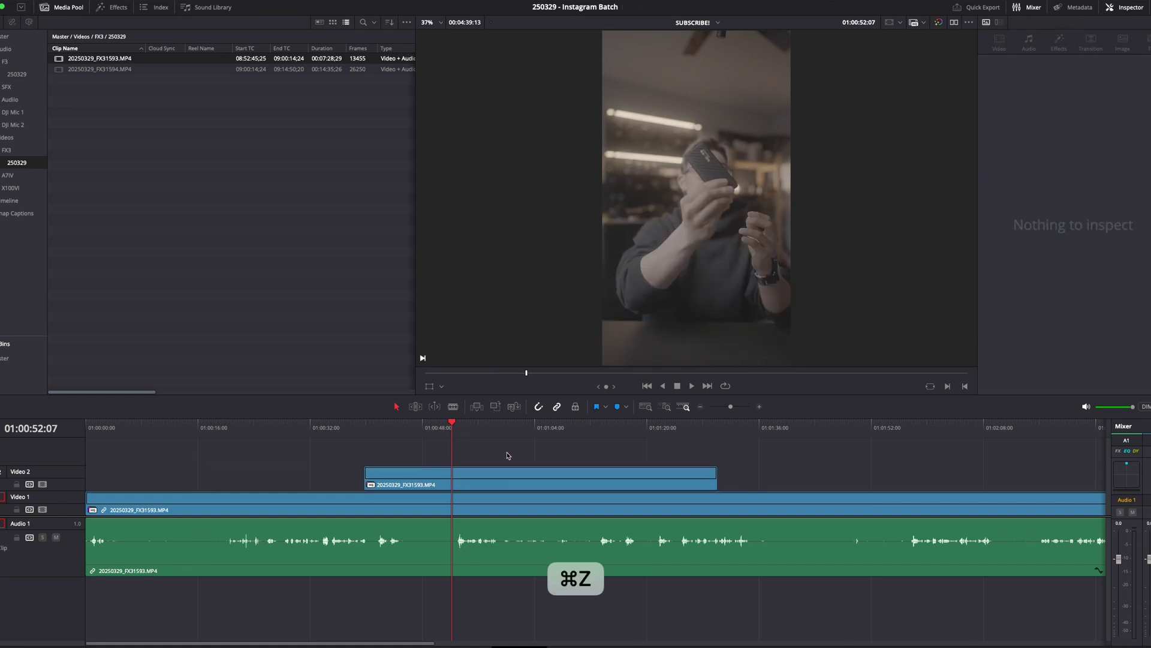
Deselect the Video 2 cutaway and split all tracks at the playhead with W
{"action": "left_click", "coordinate": [505, 478]}
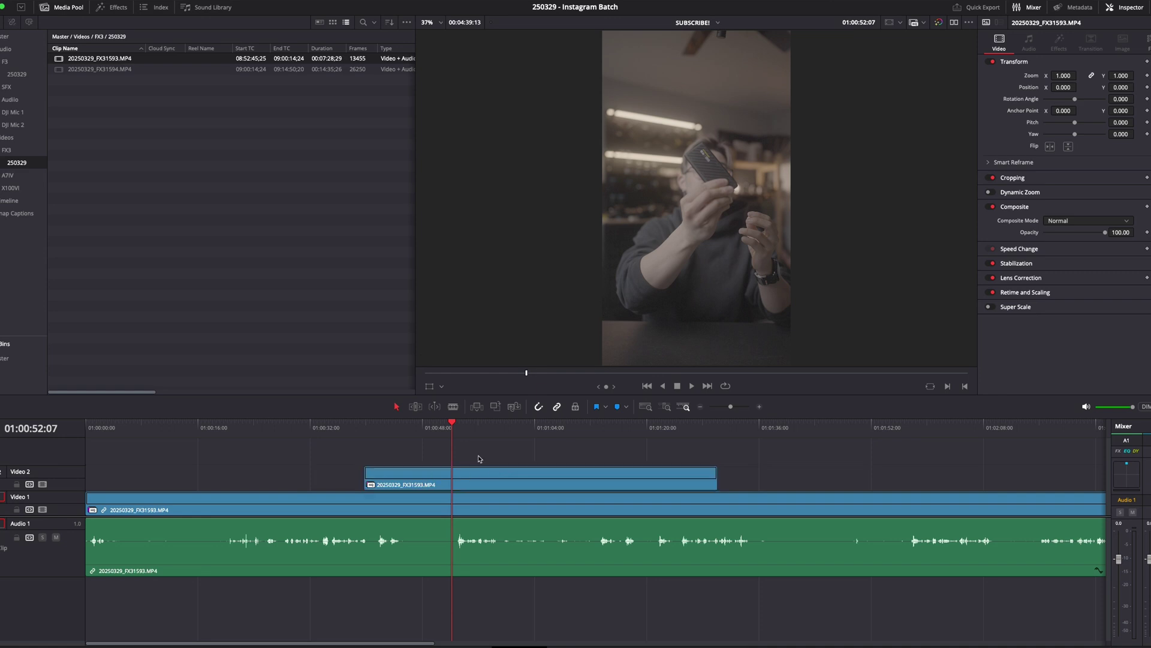
{"action": "left_click", "coordinate": [481, 463]}
{"action": "key", "text": "w"}
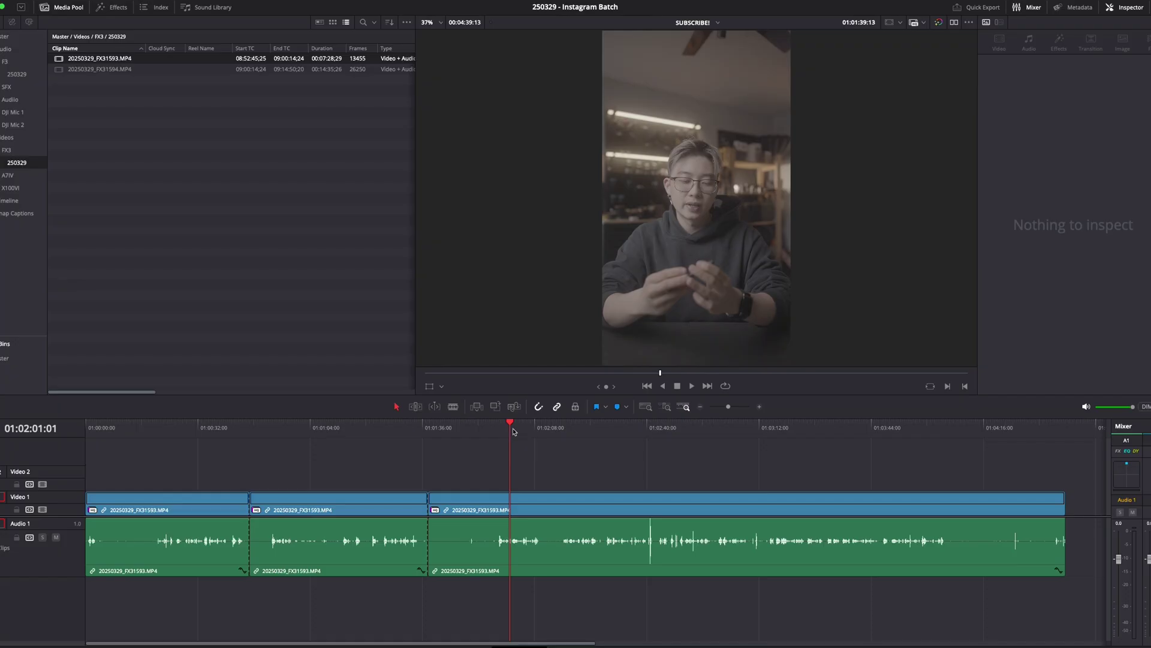
Ripple-trim a clip's start to the playhead, then split and delete the following section
{"action": "left_click", "coordinate": [496, 427]}
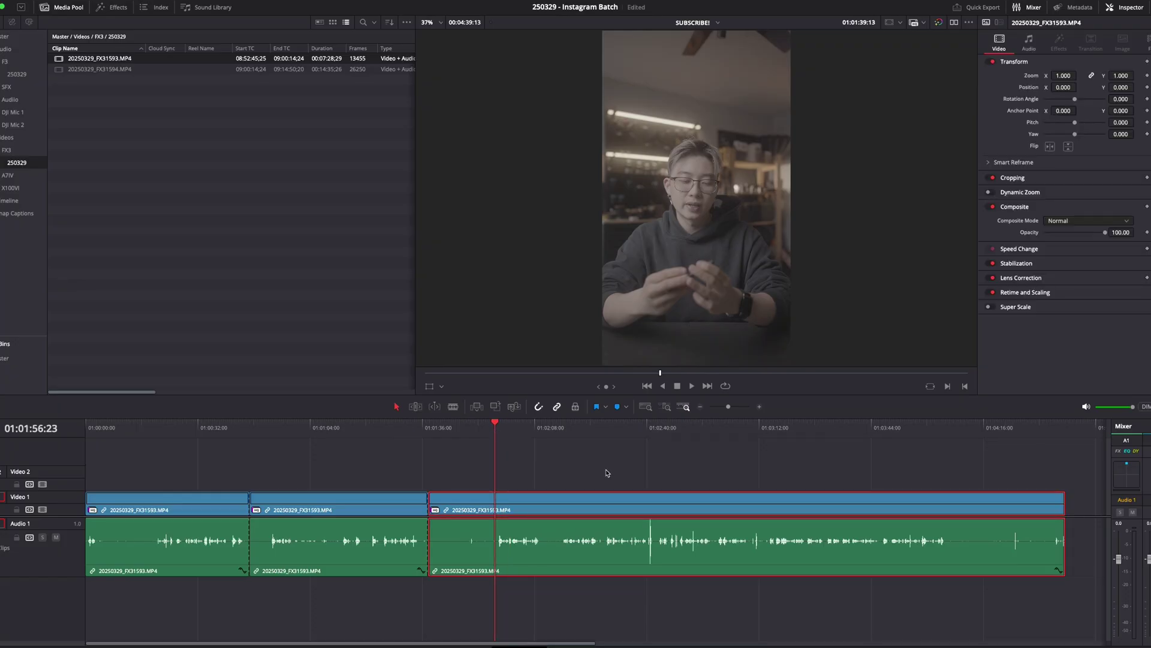
{"action": "key", "text": "q"}
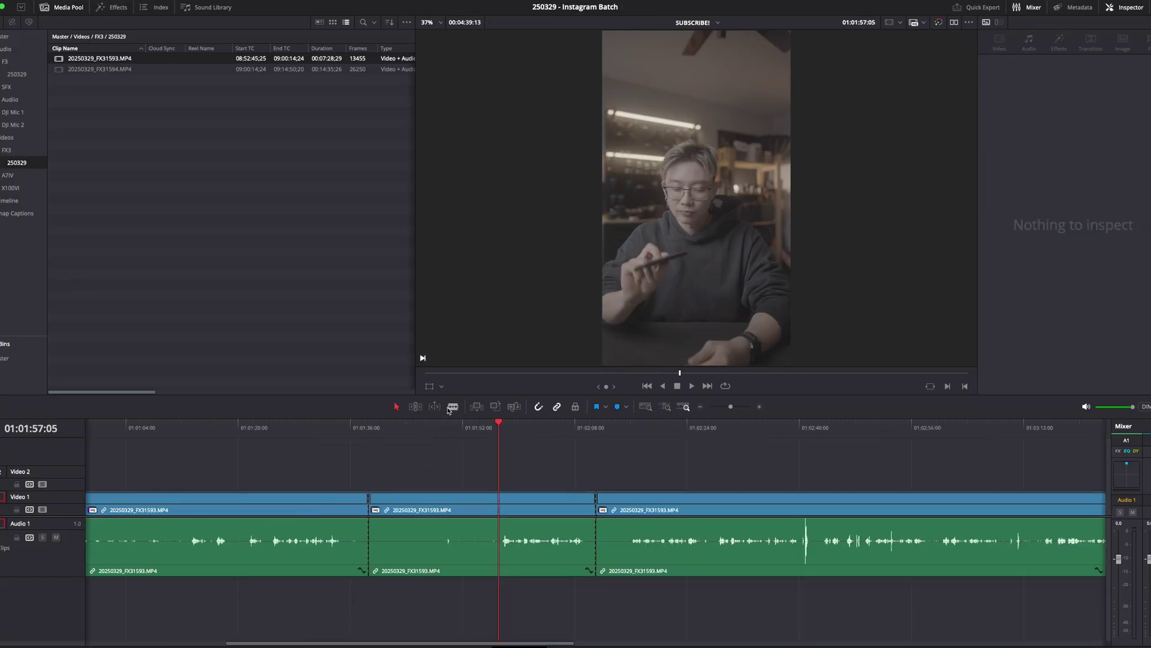
{"action": "key", "text": "ctrl+b"}
{"action": "left_click", "coordinate": [396, 407]}
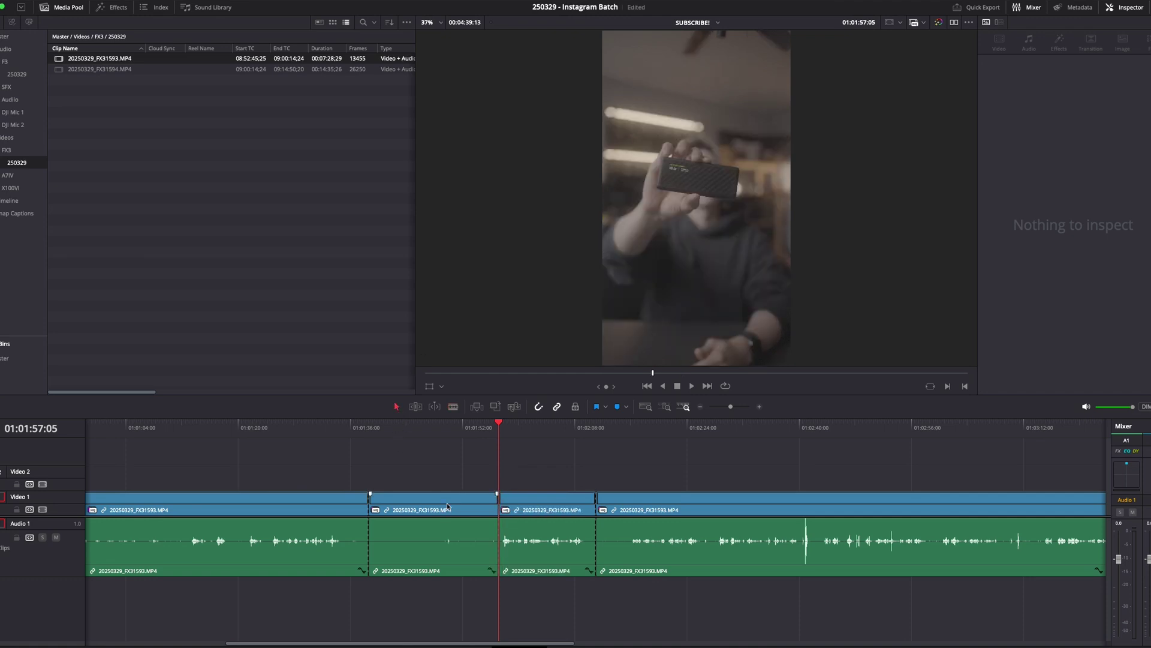
{"action": "left_click", "coordinate": [447, 507]}
{"action": "key", "text": "BackSpace"}
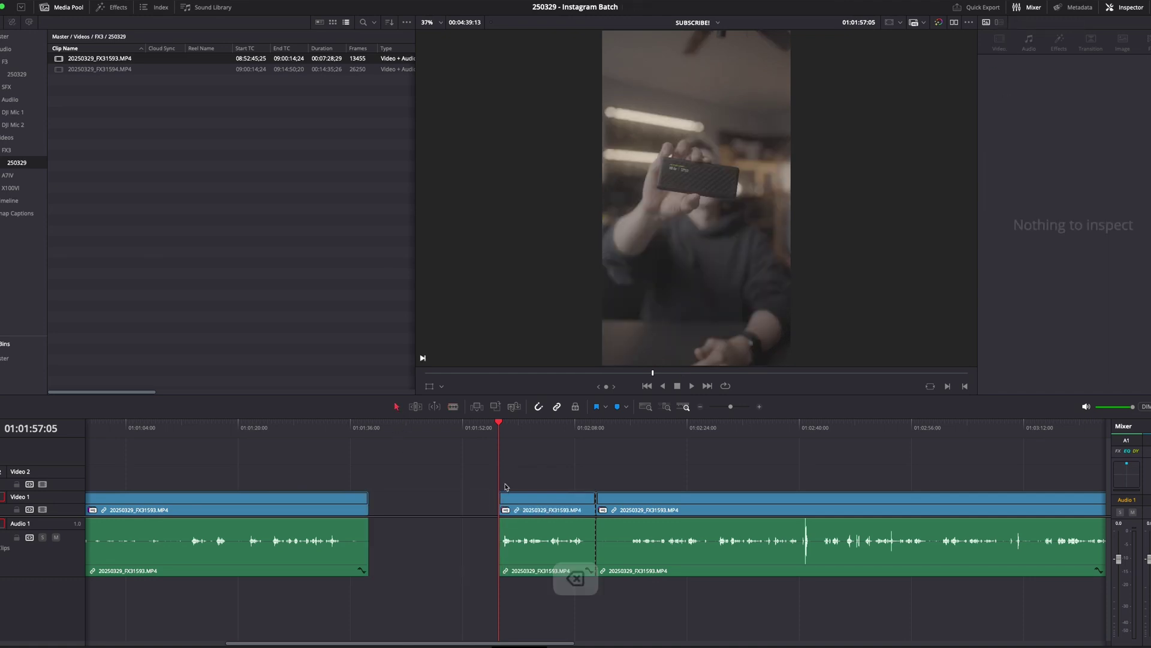
After undoing trial edits, ripple-trim the middle interview clip's end to the playhead with E
{"action": "key", "text": "ctrl+1"}
{"action": "left_click_drag", "start_coordinate": [528, 472], "coordinate": [616, 504]}
{"action": "key", "text": "ctrl+z"}
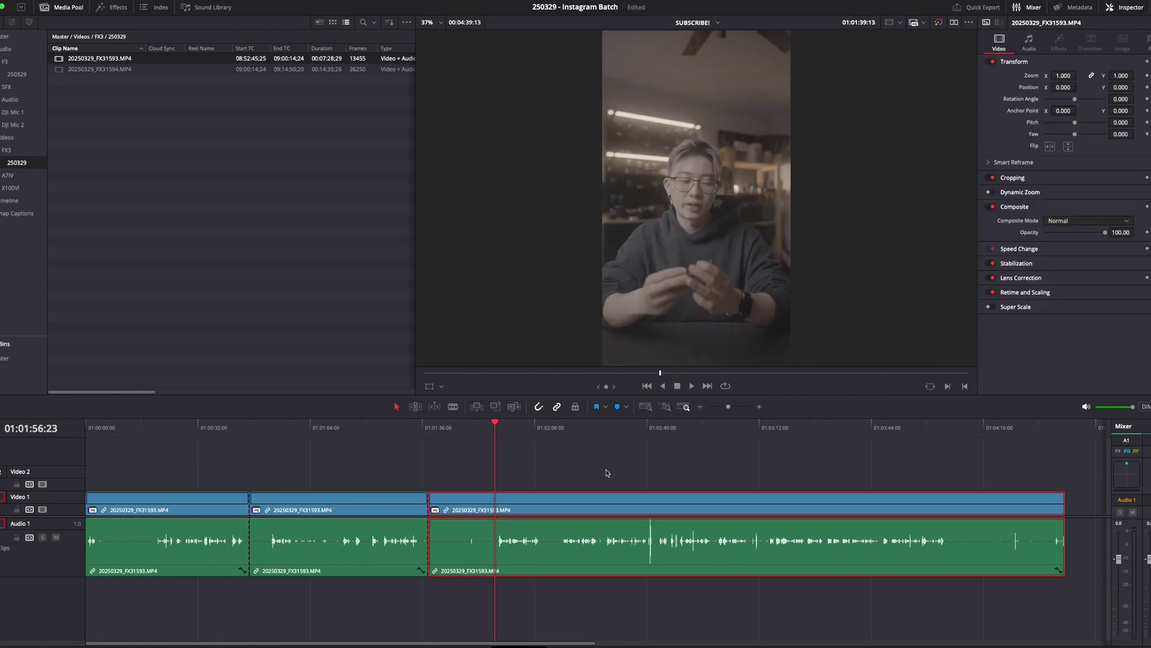
{"action": "key", "text": "q"}
{"action": "key", "text": "ctrl+z"}
{"action": "key", "text": "ctrl+z"}
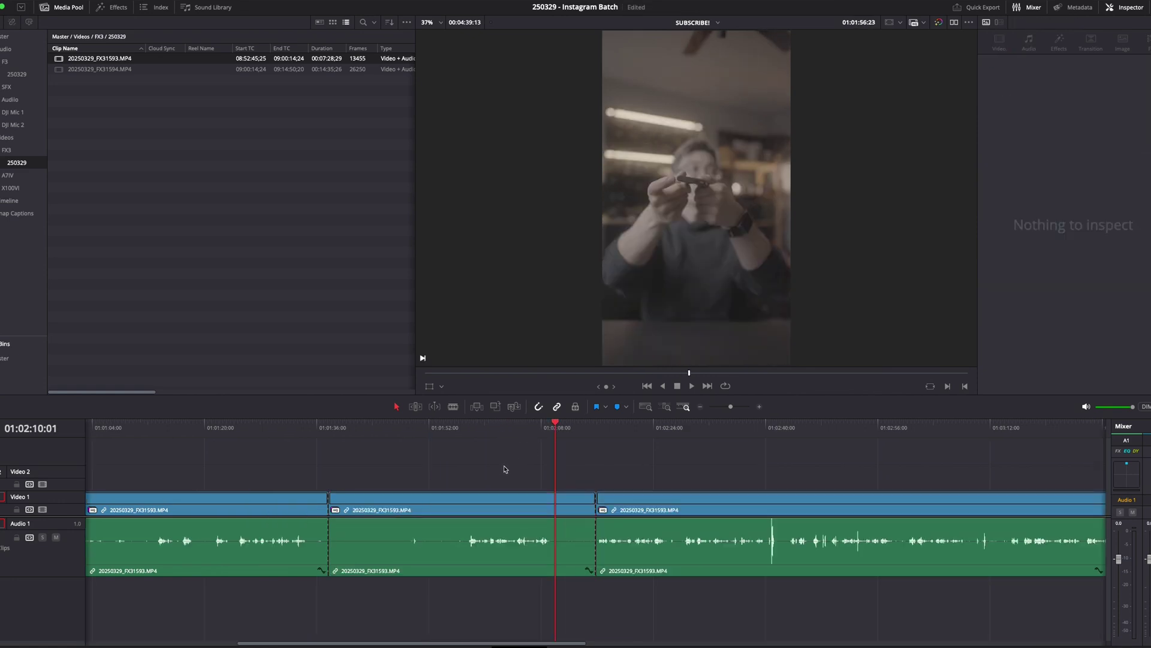
{"action": "left_click", "coordinate": [516, 515]}
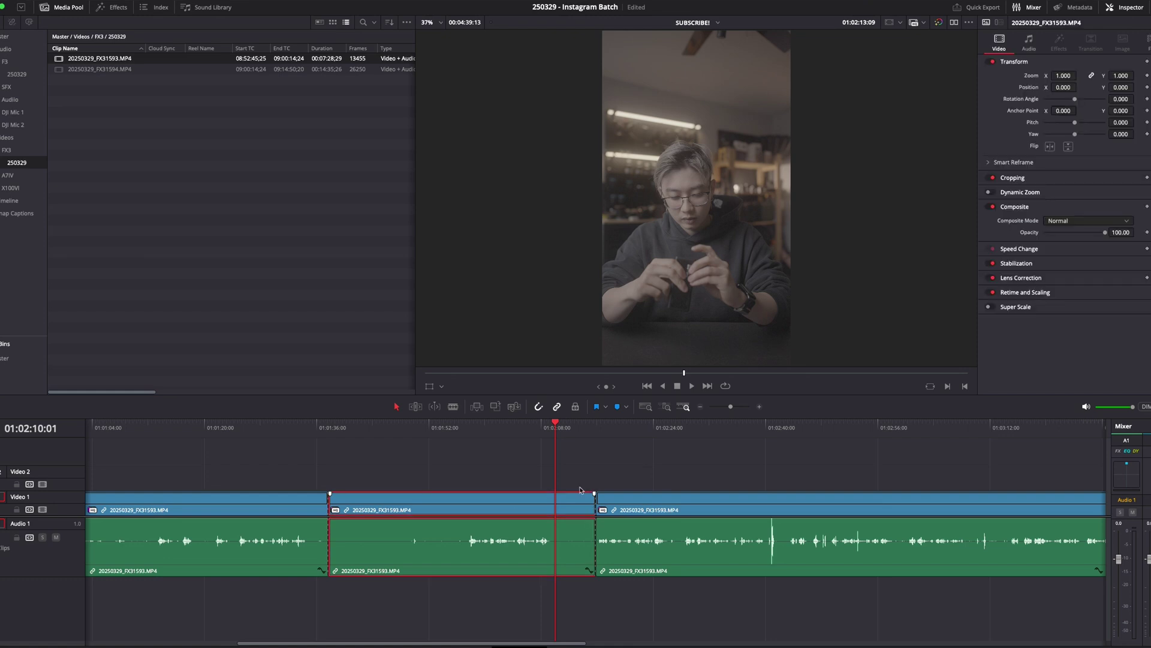
{"action": "key", "text": "e"}
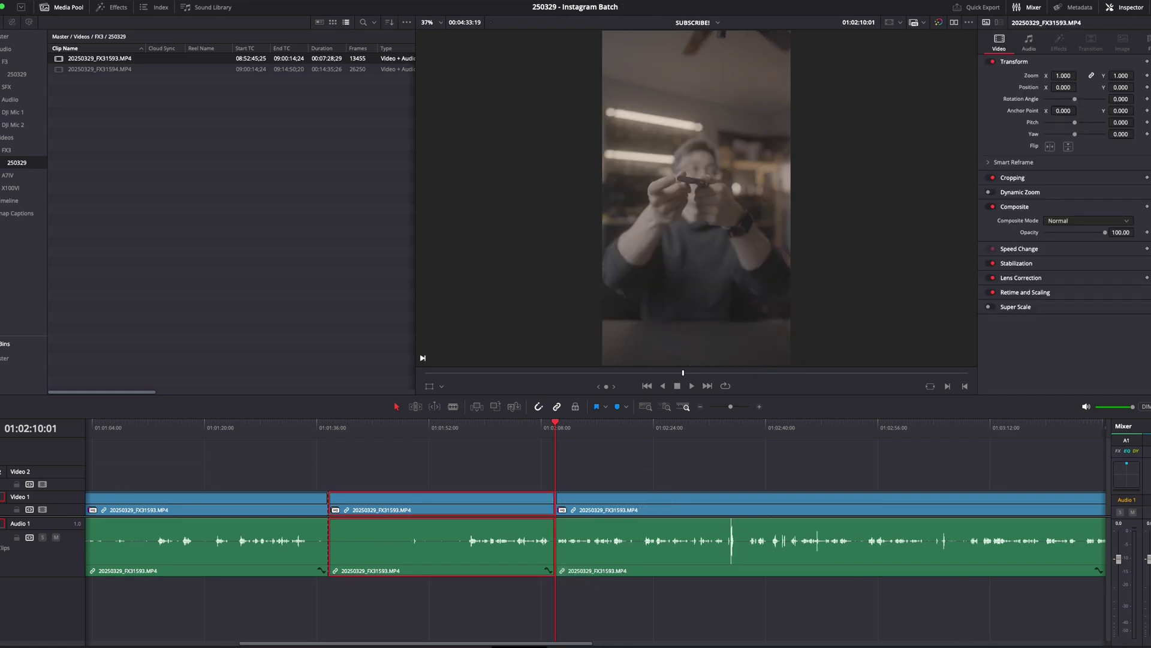
{"action": "key", "text": "super+minus"}
Ripple-delete the short third clip with S after undoing a plain delete and drag
{"action": "right_click", "coordinate": [490, 497]}
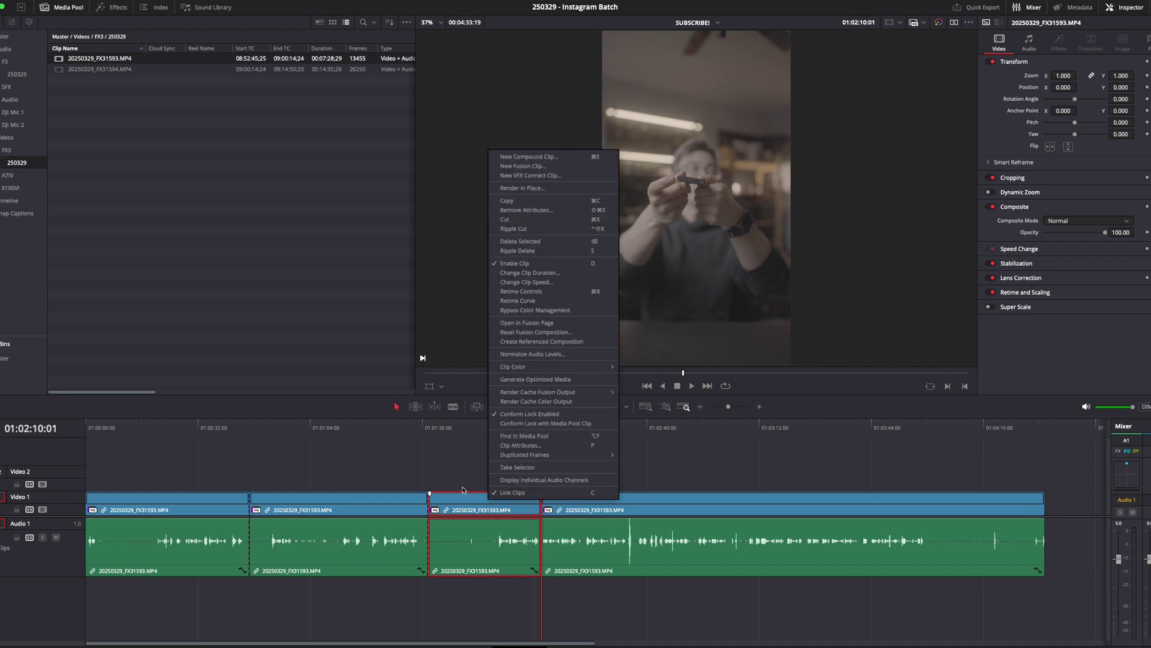
{"action": "left_click", "coordinate": [465, 486]}
{"action": "left_click", "coordinate": [479, 470]}
{"action": "left_click", "coordinate": [482, 501]}
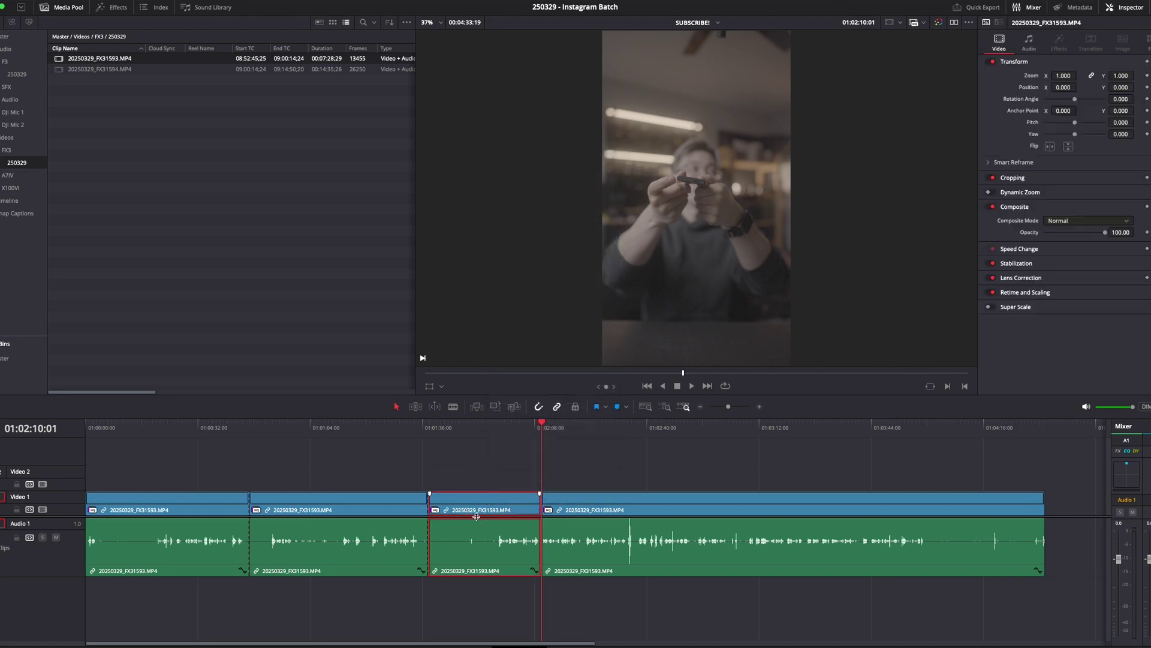
{"action": "key", "text": "BackSpace"}
{"action": "left_click_drag", "start_coordinate": [575, 514], "coordinate": [474, 510]}
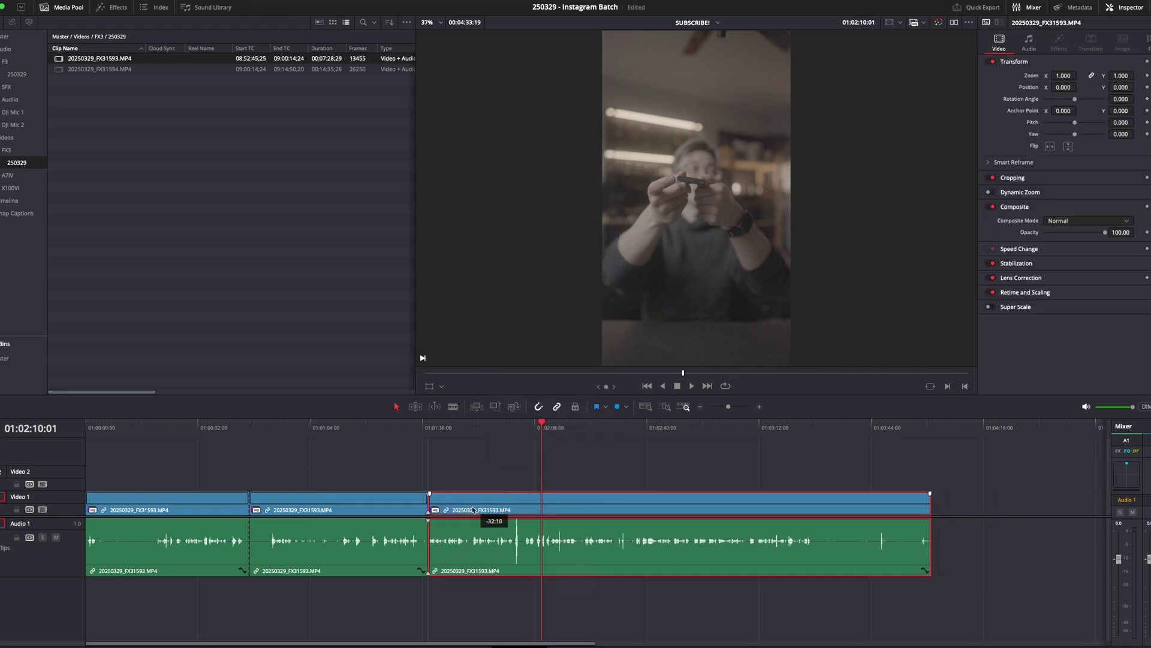
{"action": "key", "text": "ctrl+z"}
{"action": "key", "text": "ctrl+z"}
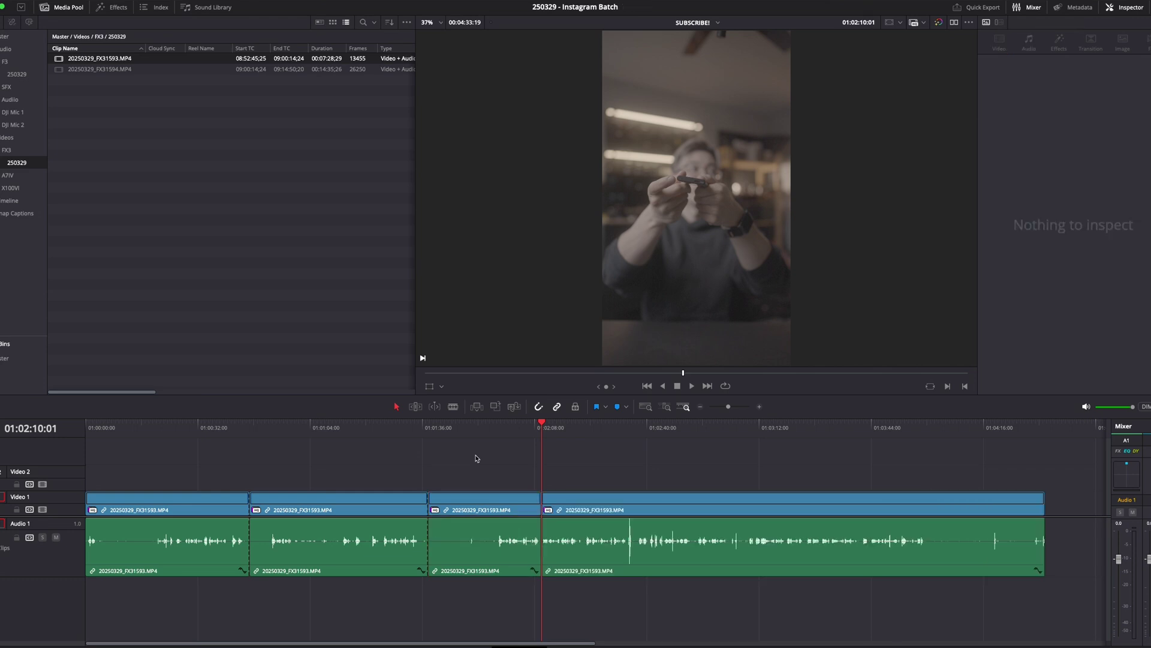
{"action": "left_click", "coordinate": [378, 427]}
{"action": "left_click", "coordinate": [490, 500]}
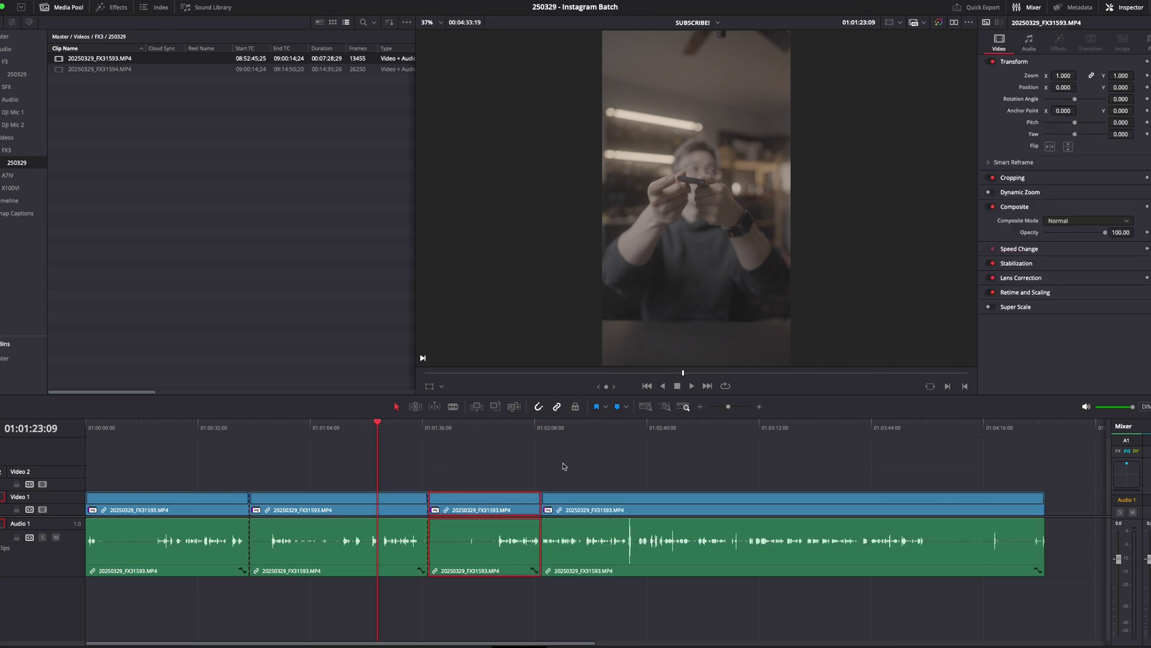
{"action": "key", "text": "s"}
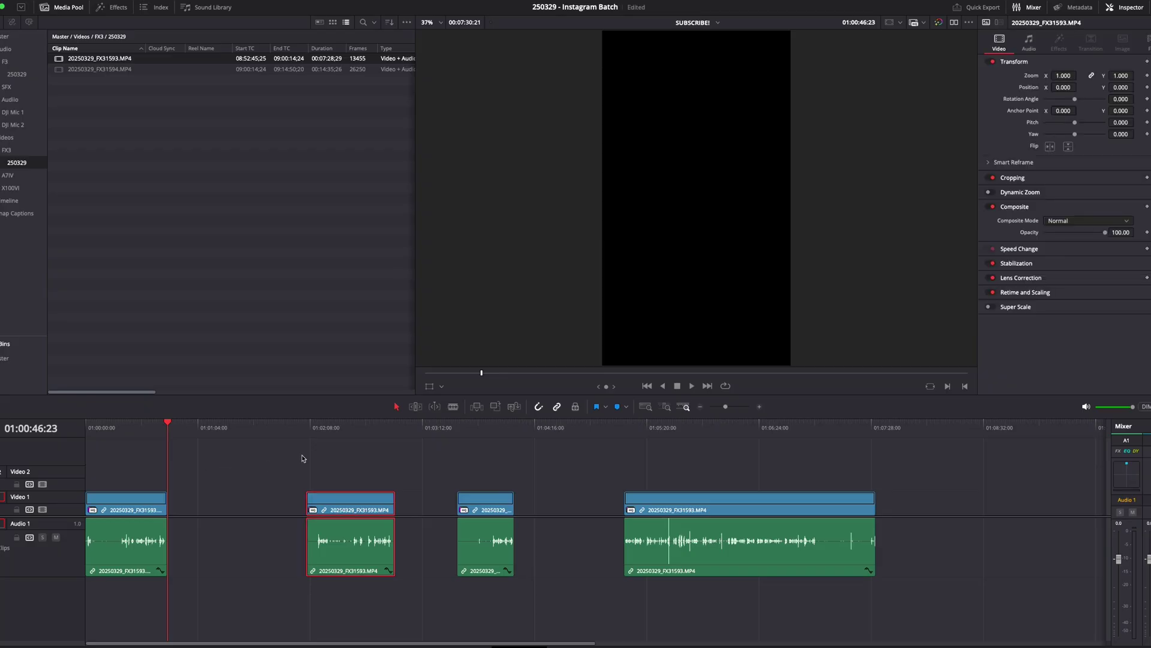
Slide the remaining clips left and close every gap so they run back-to-back
{"action": "left_click_drag", "start_coordinate": [351, 502], "coordinate": [211, 502]}
{"action": "left_click_drag", "start_coordinate": [485, 502], "coordinate": [286, 503]}
{"action": "left_click_drag", "start_coordinate": [741, 502], "coordinate": [430, 503]}
{"action": "left_click", "coordinate": [228, 477]}
{"action": "key", "text": "super+d"}
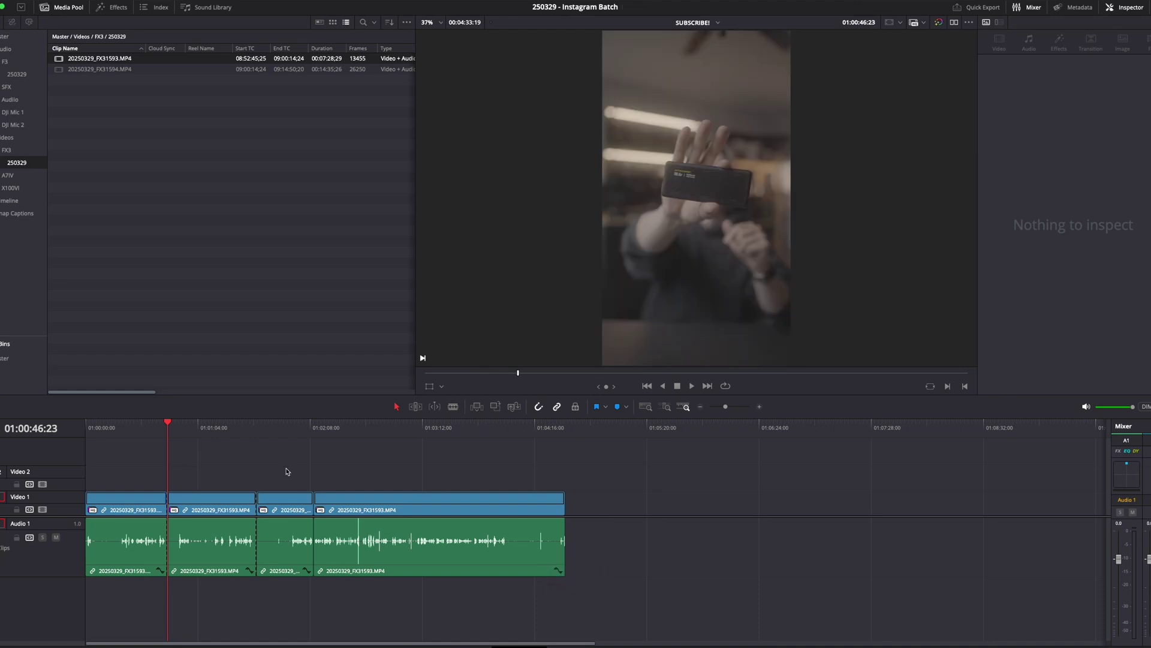
Zoom across the edit and drag the two right-hand clips right to open a gap
{"action": "key", "text": "shift+v"}
{"action": "key", "text": "super+equal"}
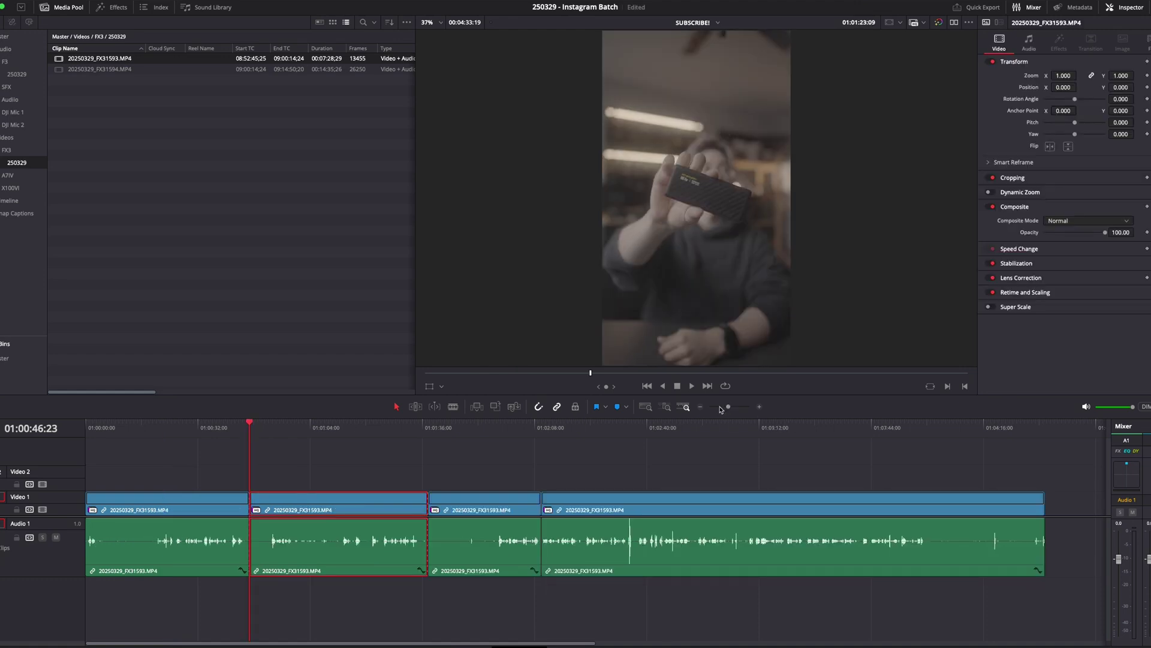
{"action": "left_click", "coordinate": [701, 407]}
{"action": "left_click", "coordinate": [701, 407]}
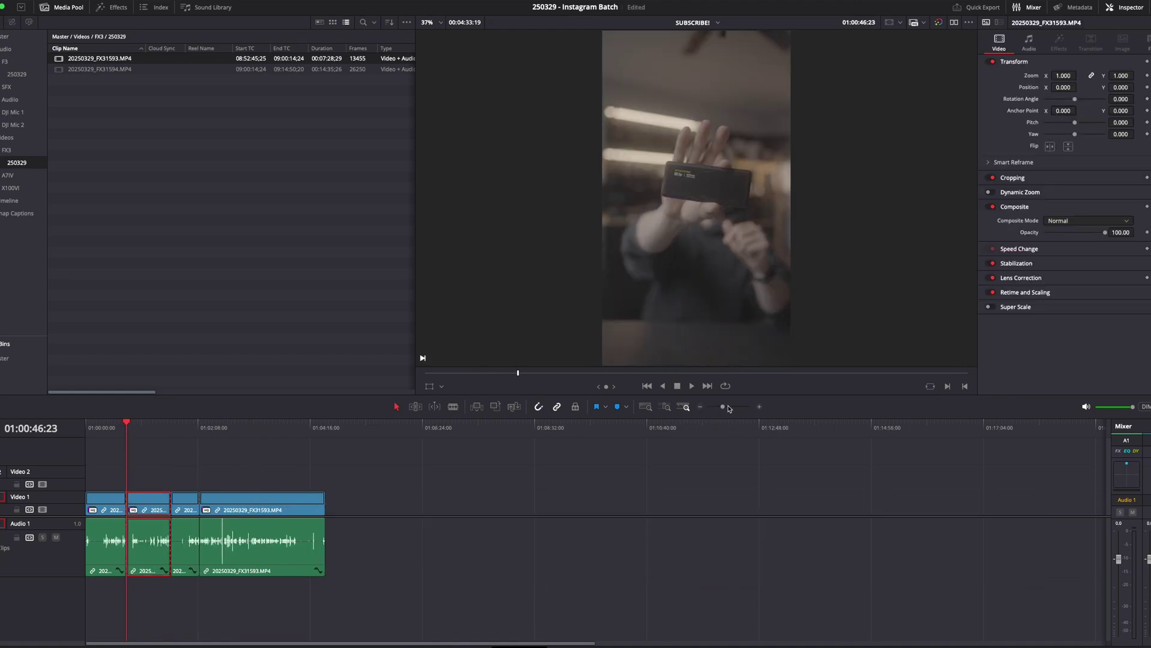
{"action": "left_click", "coordinate": [761, 407]}
{"action": "left_click", "coordinate": [222, 434]}
{"action": "key", "text": "super+2"}
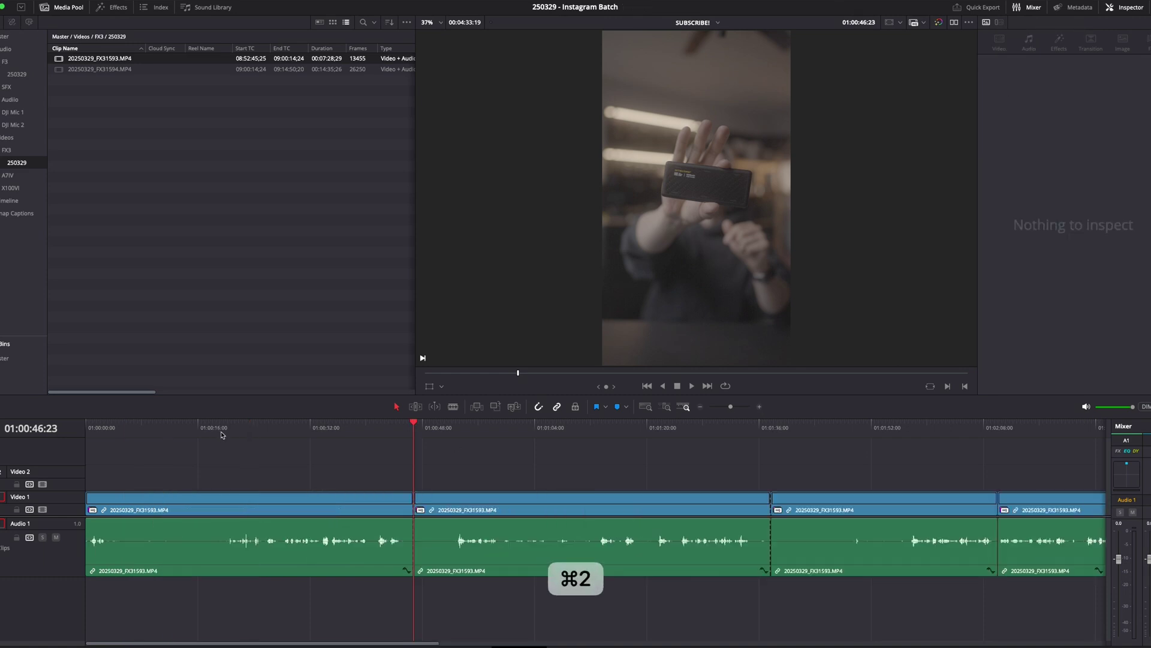
{"action": "key", "text": "super+1"}
{"action": "key", "text": "super+2"}
{"action": "key", "text": "super+1"}
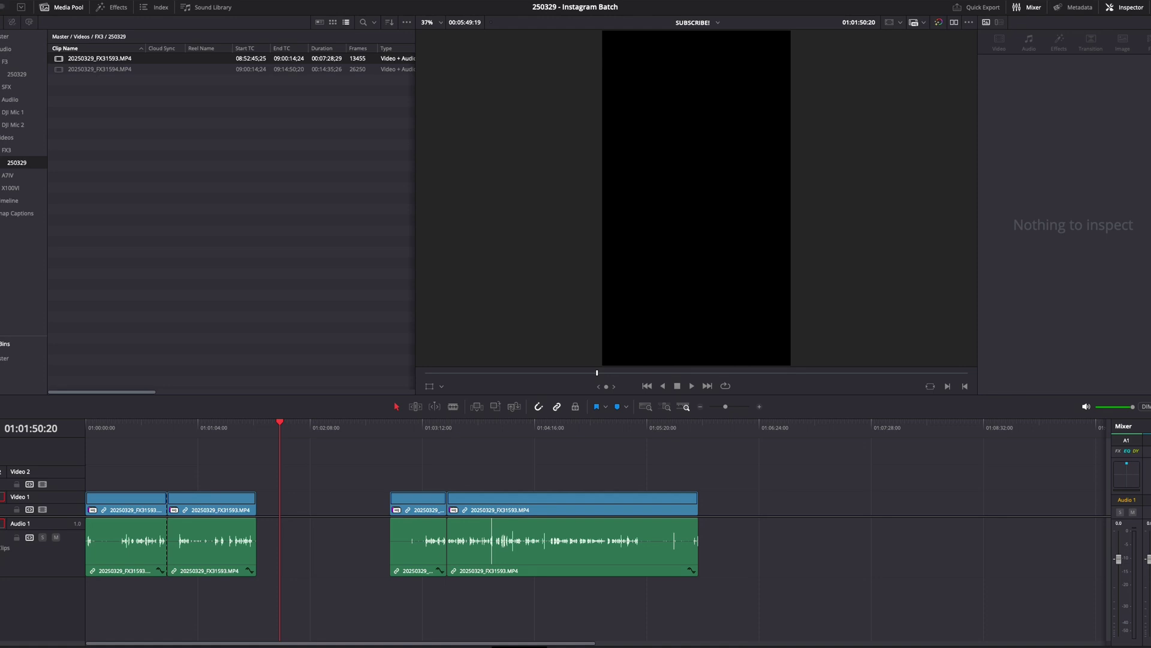
{"action": "left_click_drag", "start_coordinate": [389, 483], "coordinate": [387, 513]}
{"action": "left_click_drag", "start_coordinate": [299, 504], "coordinate": [498, 505]}
{"action": "key", "text": "shift+e"}
{"action": "left_click", "coordinate": [410, 466]}
Keep the left pair in place and push the right pair further right to widen the gap
{"action": "key", "text": "shift+q"}
{"action": "mouse_move", "coordinate": [110, 497]}
{"action": "left_mouse_down"}
{"action": "mouse_move", "coordinate": [207, 496]}
{"action": "mouse_move", "coordinate": [109, 496]}
{"action": "left_mouse_up"}
{"action": "mouse_move", "coordinate": [426, 498]}
{"action": "left_mouse_down"}
{"action": "mouse_move", "coordinate": [442, 497]}
{"action": "mouse_move", "coordinate": [426, 498]}
{"action": "left_mouse_up"}
{"action": "left_click", "coordinate": [418, 465]}
{"action": "key", "text": "shift+q"}
{"action": "mouse_move", "coordinate": [195, 499]}
{"action": "left_mouse_down"}
{"action": "mouse_move", "coordinate": [229, 499]}
{"action": "mouse_move", "coordinate": [208, 500]}
{"action": "left_mouse_up"}
{"action": "left_click_drag", "start_coordinate": [109, 497], "coordinate": [109, 496]}
{"action": "left_click", "coordinate": [307, 468]}
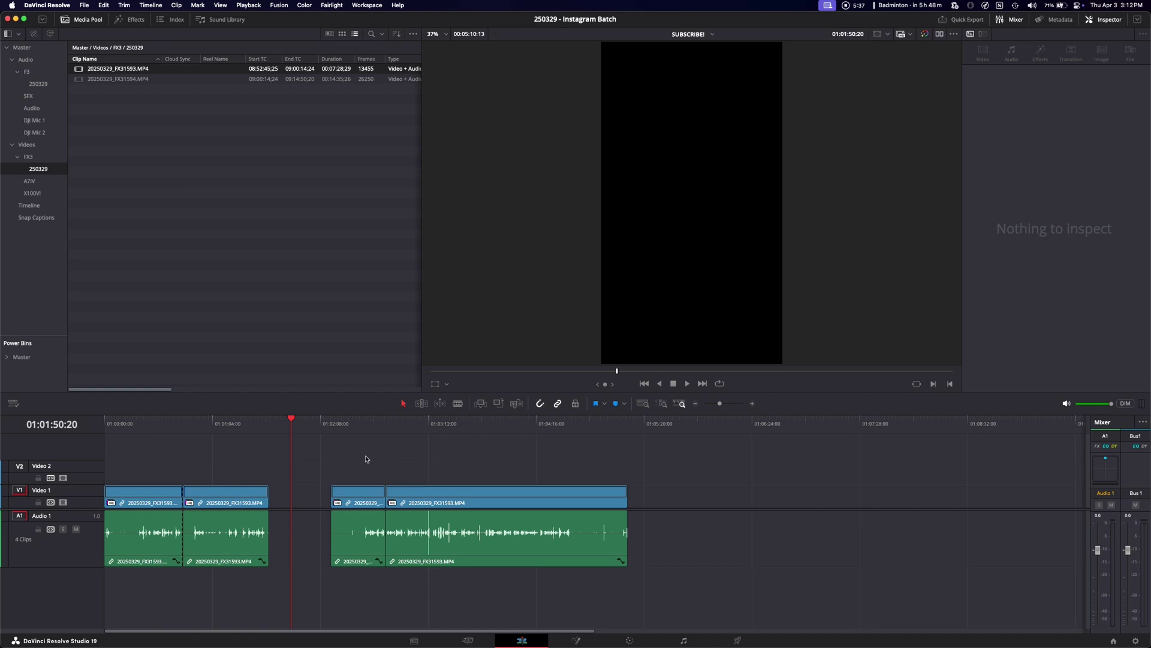
{"action": "key", "text": "alt+y"}
{"action": "left_click_drag", "start_coordinate": [367, 493], "coordinate": [440, 491]}
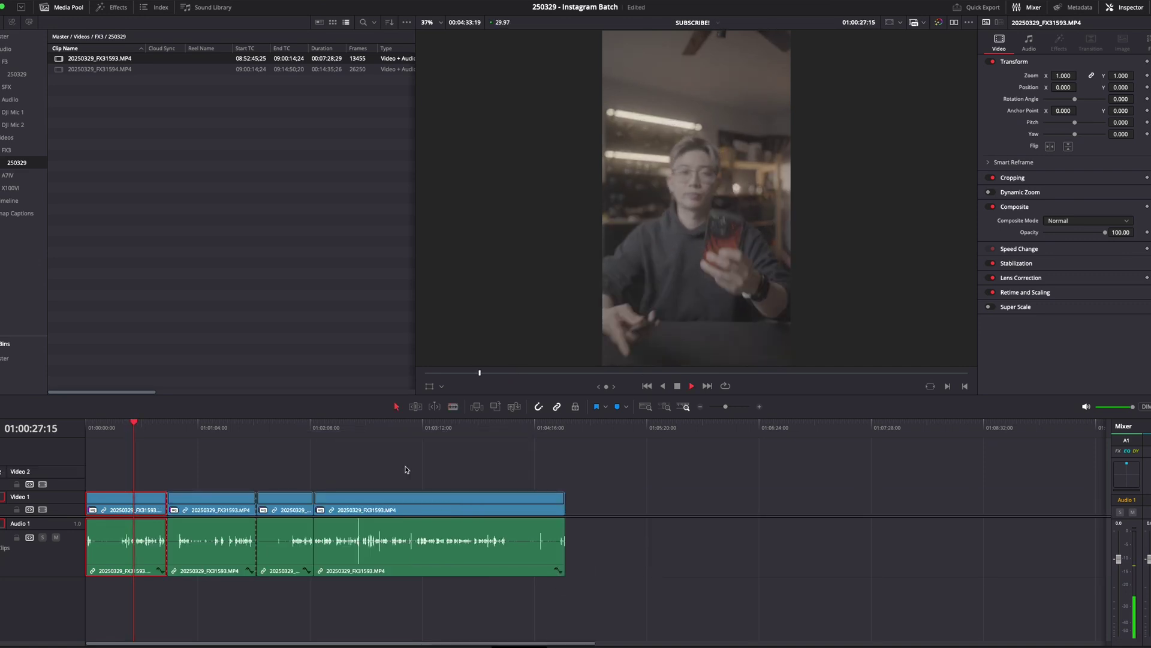
Play the edit forward, then shuttle in reverse through the opening clip
{"action": "key", "text": "2"}
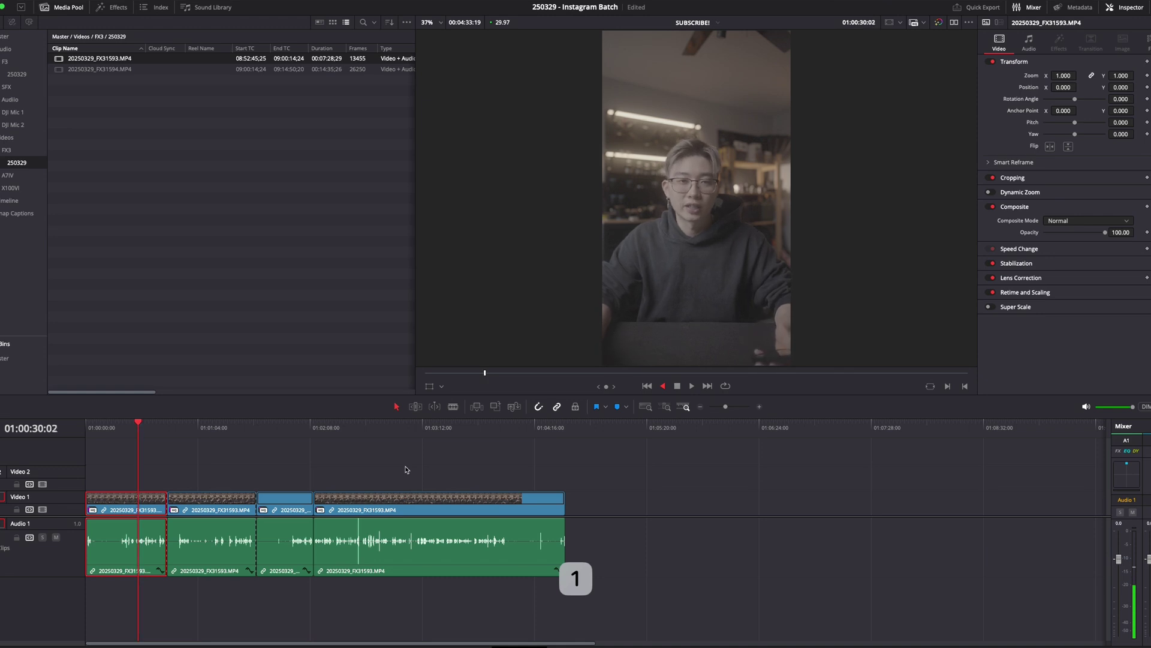
{"action": "key", "text": "1"}
{"action": "key", "text": "1"}
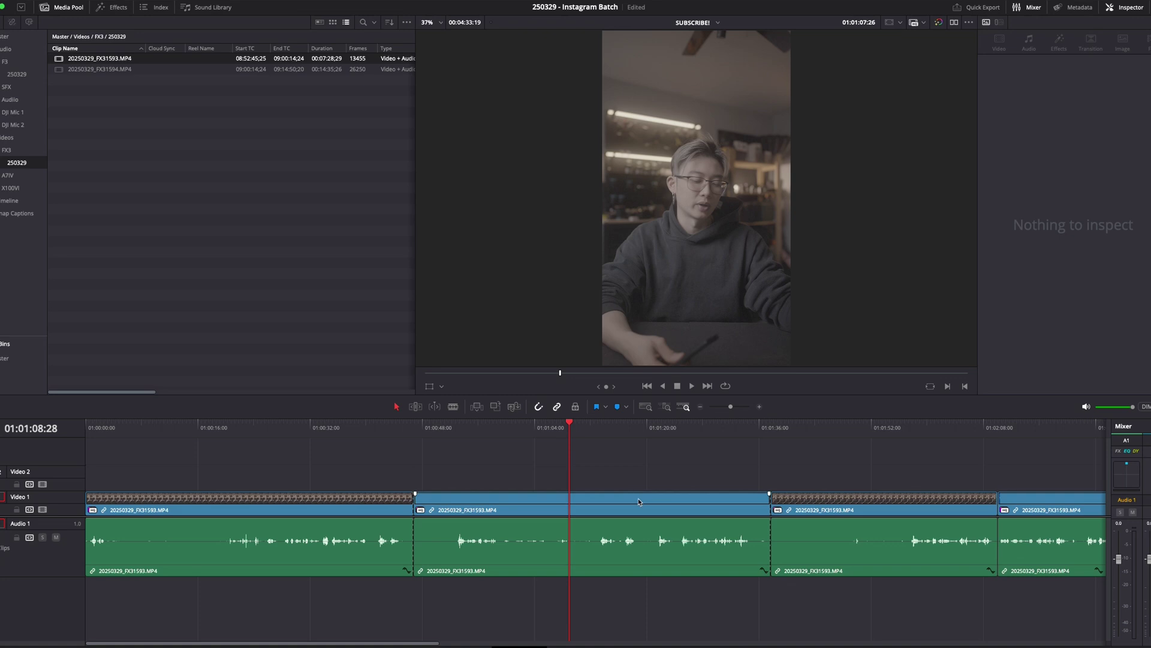
{"action": "left_click", "coordinate": [639, 501]}
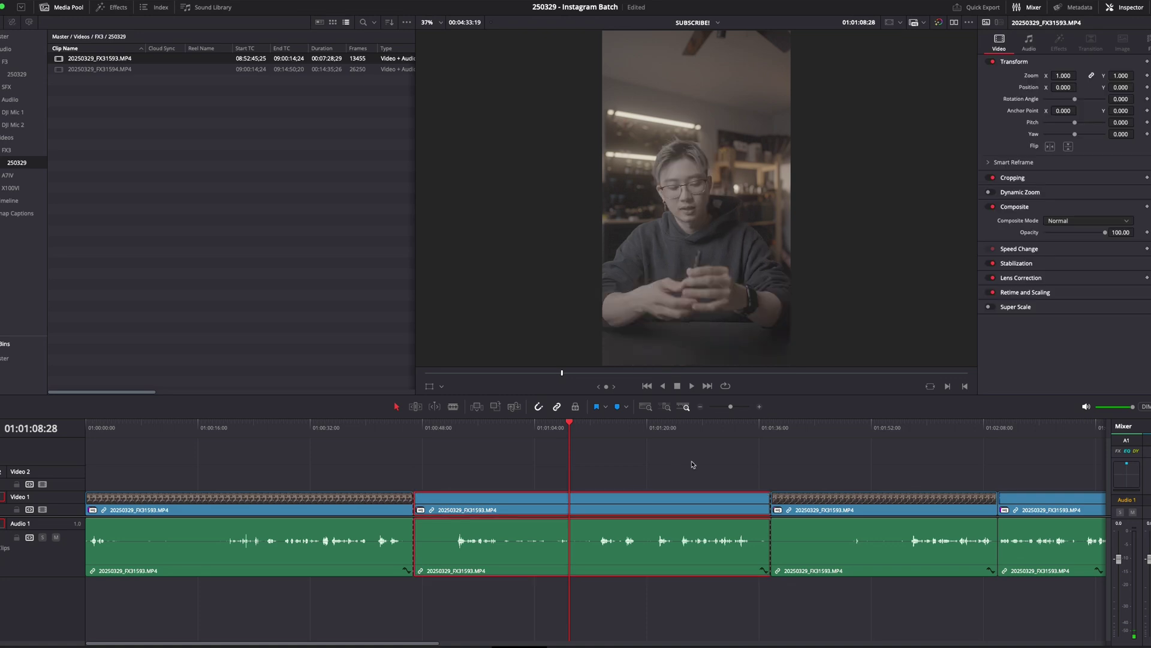
{"action": "key", "text": "d"}
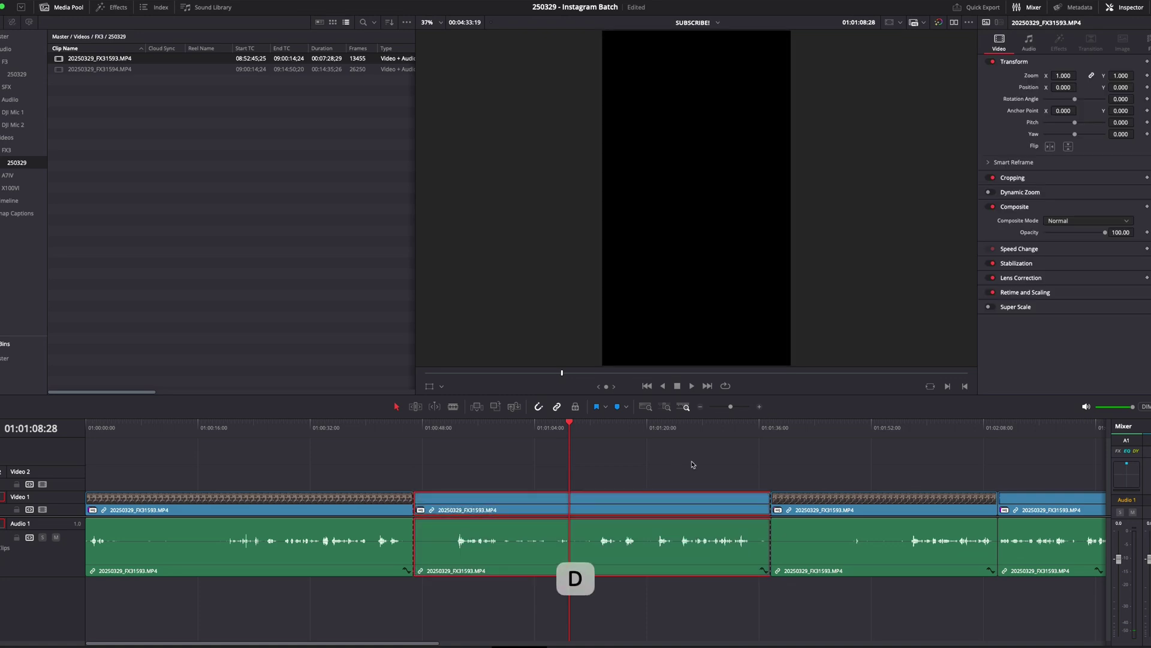
{"action": "key", "text": "d"}
{"action": "key", "text": "d"}
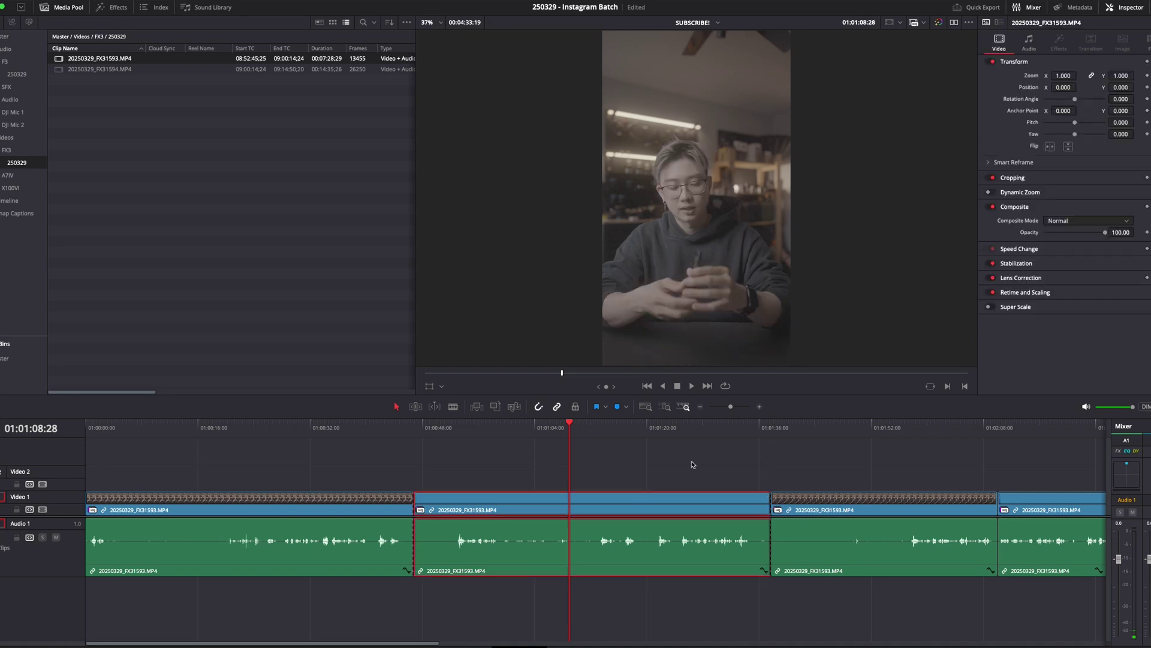
{"action": "key", "text": "d"}
{"action": "key", "text": "d"}
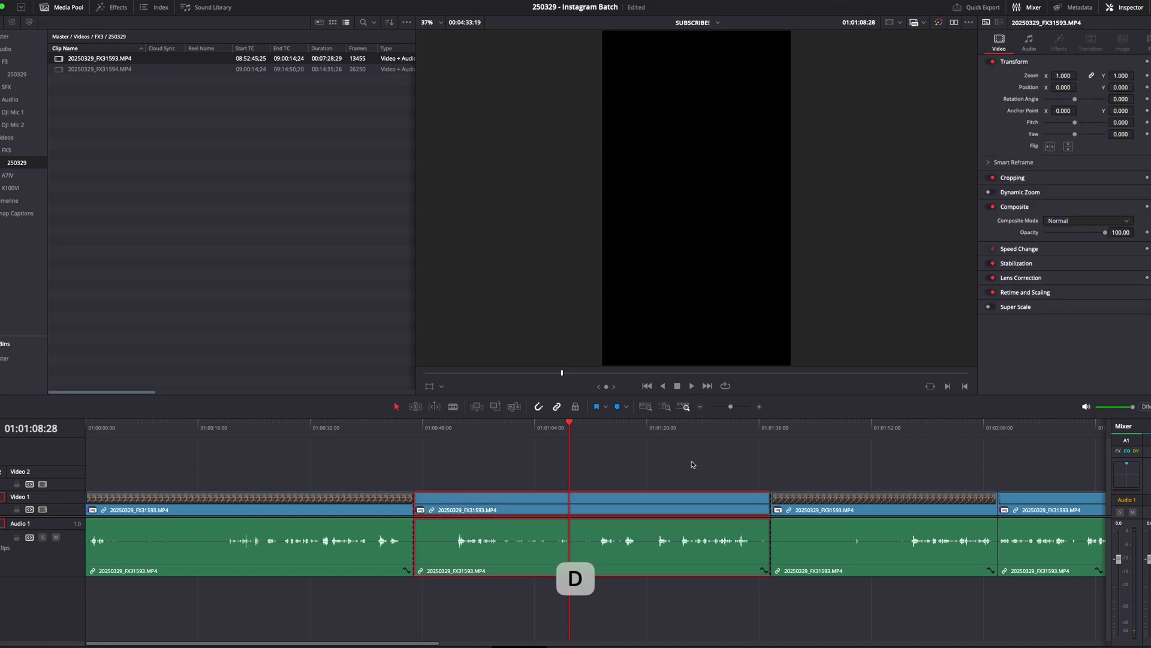
{"action": "key", "text": "d"}
{"action": "key", "text": "d"}
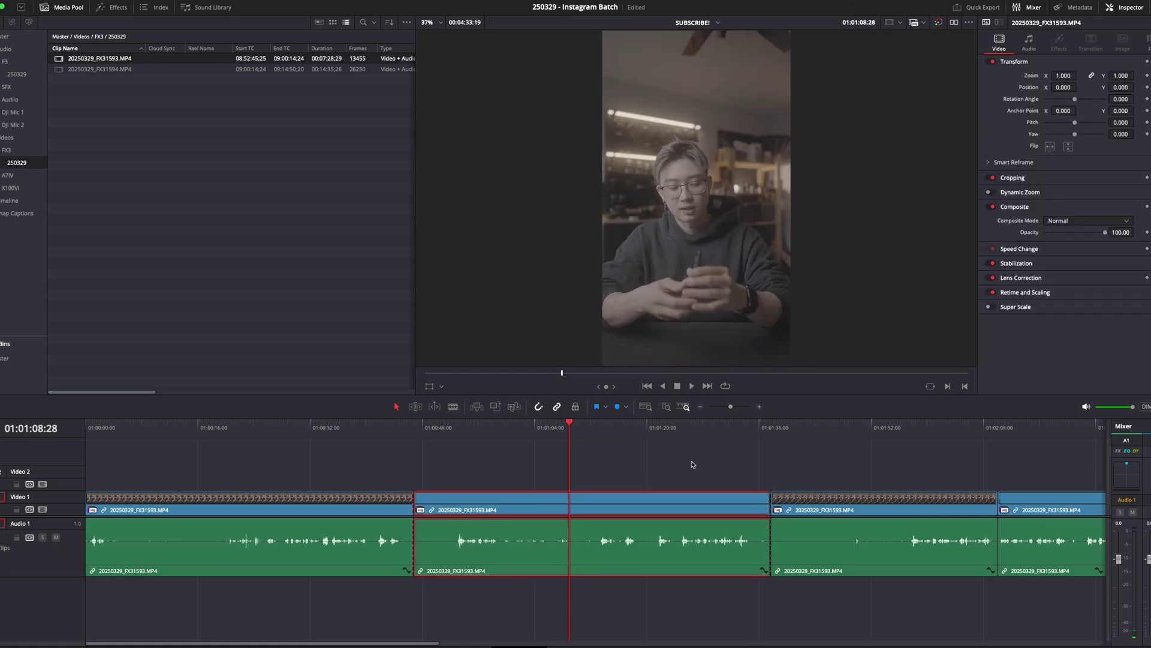
{"action": "key", "text": "d"}
{"action": "key", "text": "d"}
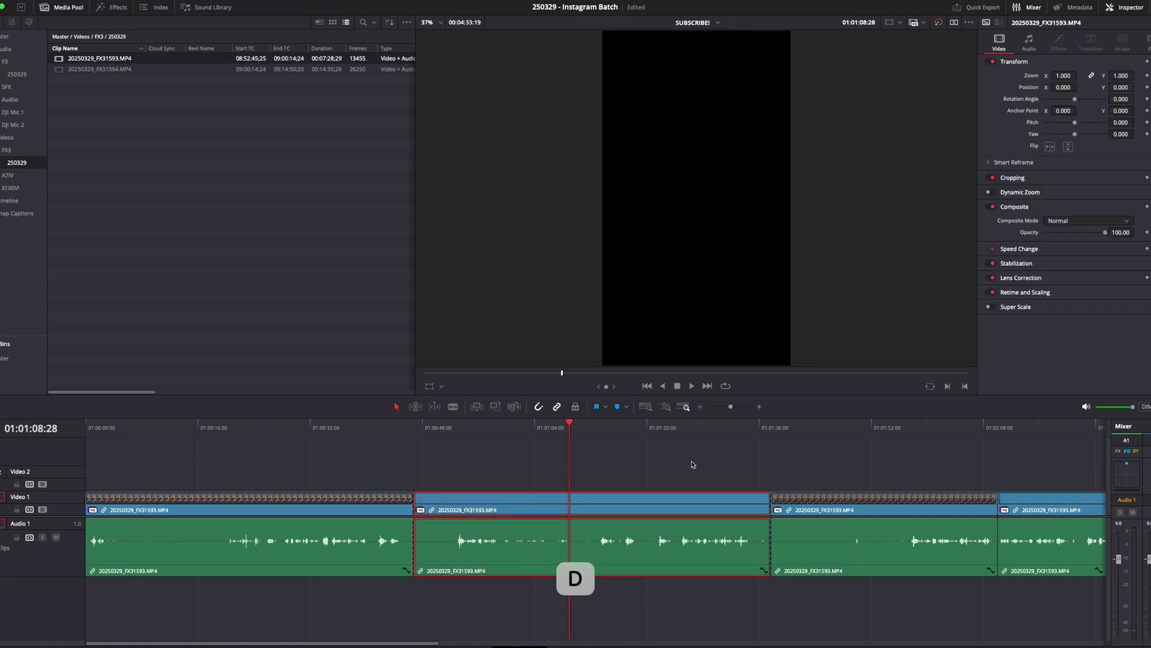
{"action": "left_click", "coordinate": [490, 470]}
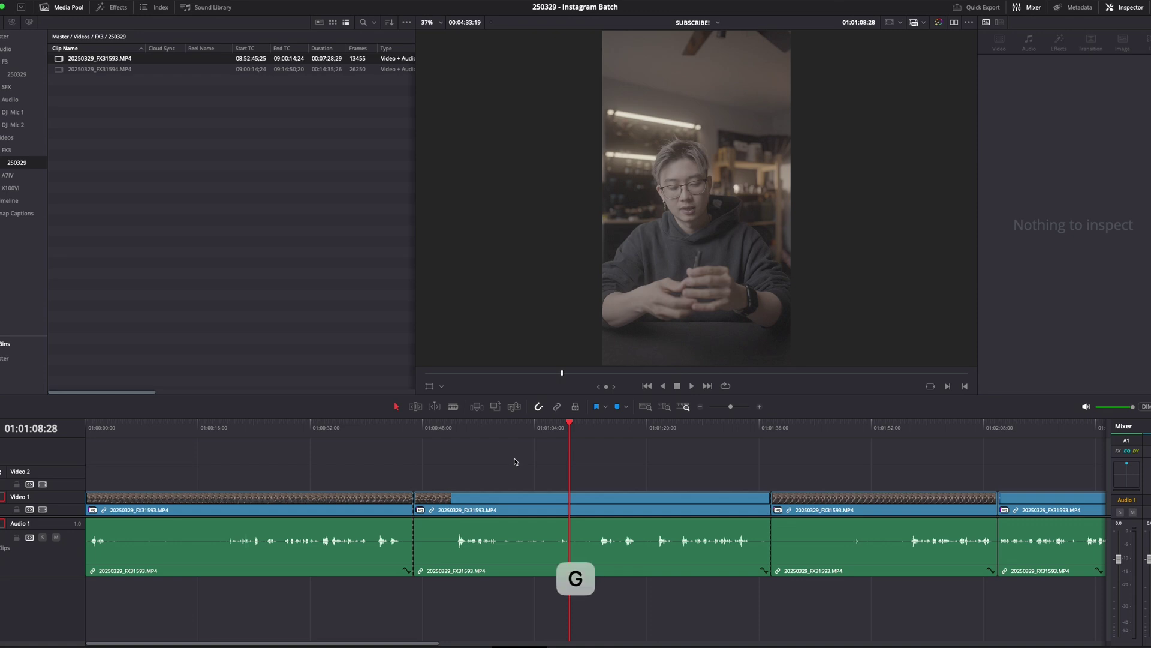
{"action": "left_click", "coordinate": [515, 558]}
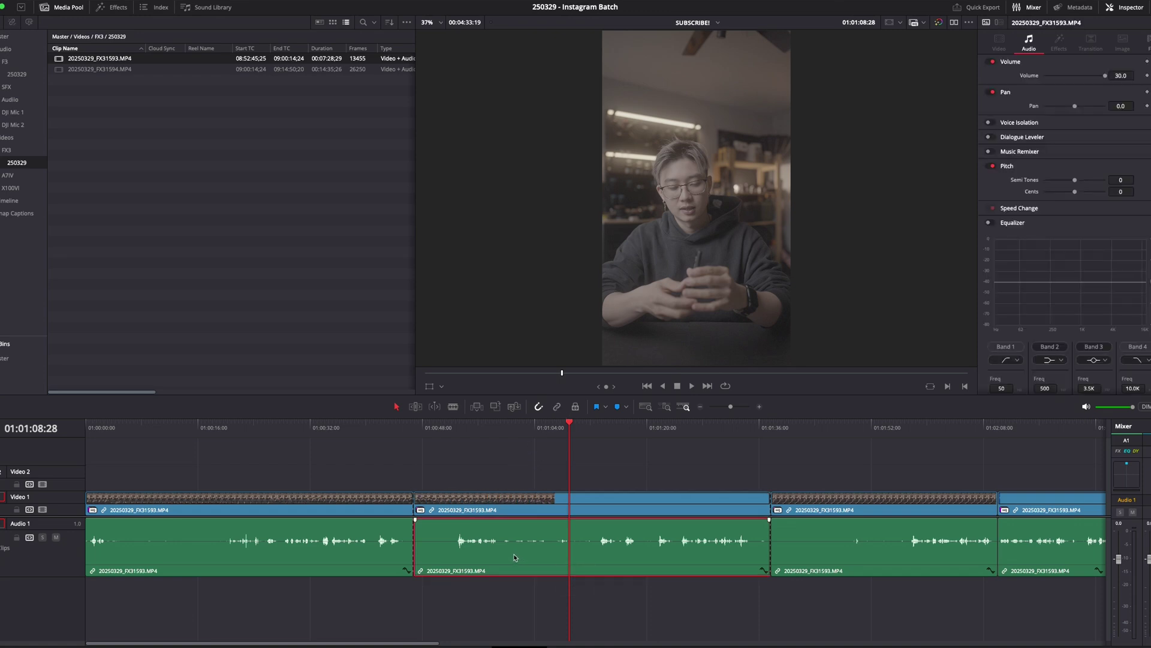
{"action": "key", "text": "d"}
{"action": "key", "text": "d"}
{"action": "key", "text": "d"}
{"action": "key", "text": "d"}
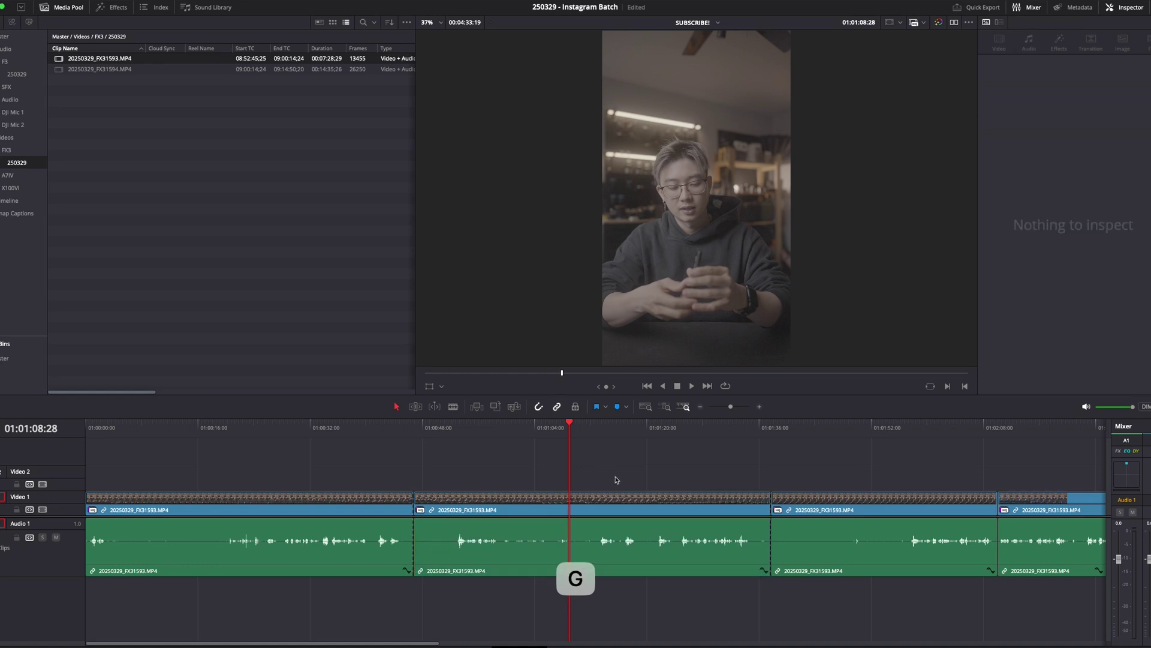
{"action": "key", "text": "Delete"}
{"action": "key", "text": "v"}
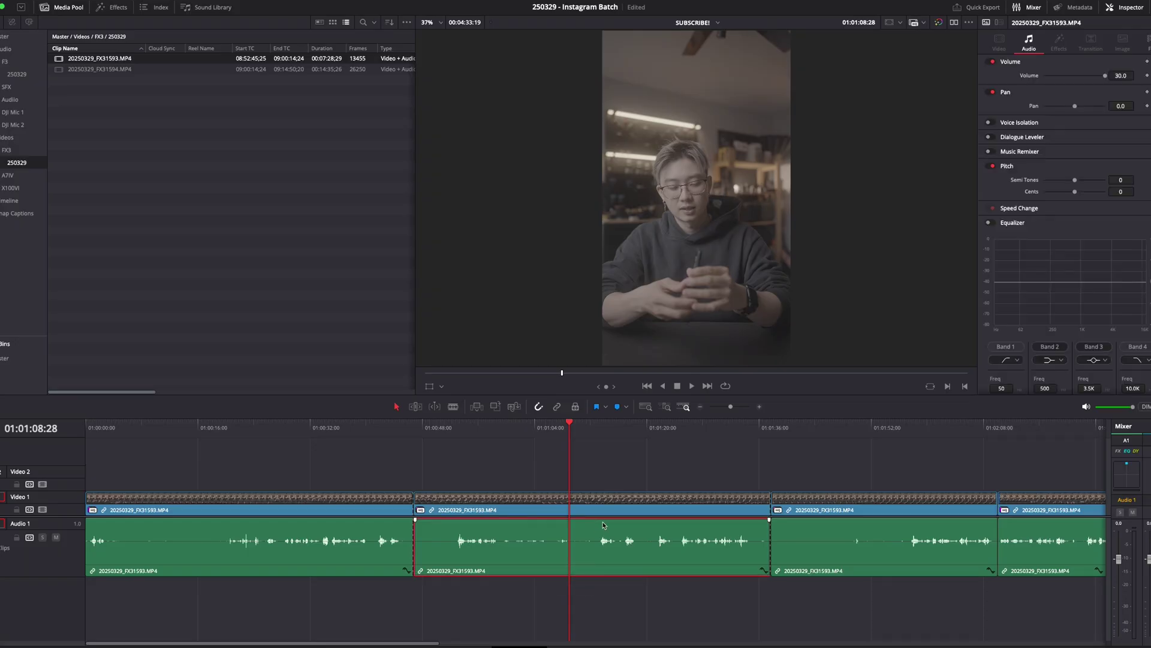
Match-frame the middle clip with F and drag its source audio into the Audio 1 gap
{"action": "key", "text": "BackSpace"}
{"action": "key", "text": "v"}
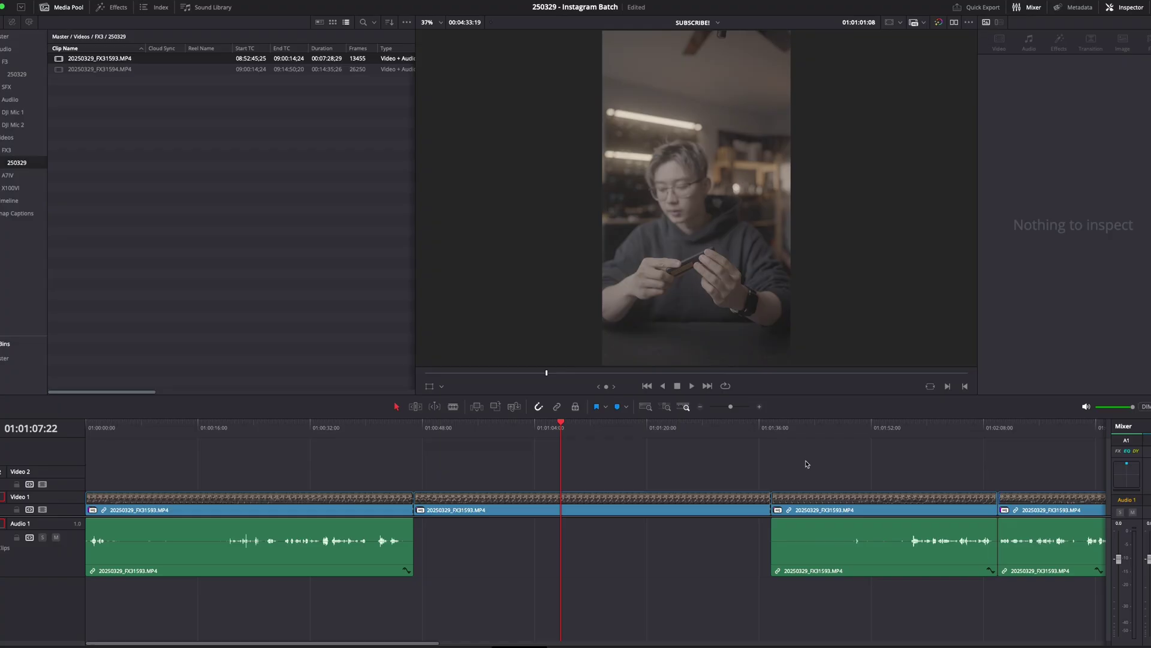
{"action": "key", "text": "f"}
{"action": "left_click_drag", "start_coordinate": [685, 357], "coordinate": [617, 465]}
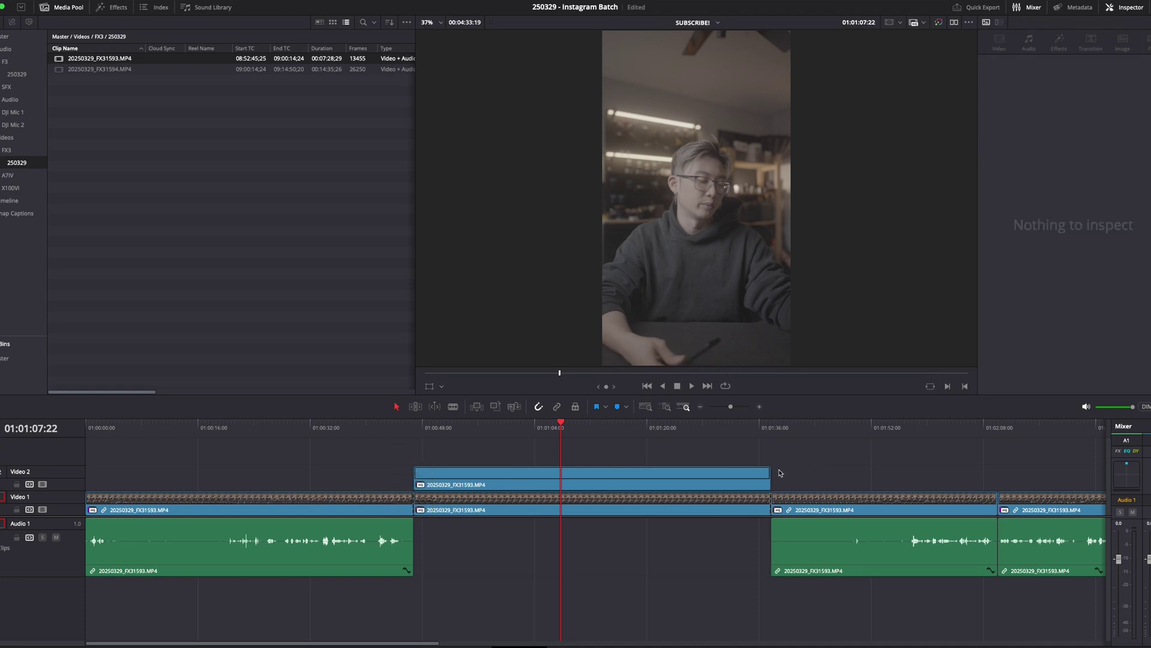
{"action": "key", "text": "ctrl+z"}
{"action": "left_click", "coordinate": [514, 427]}
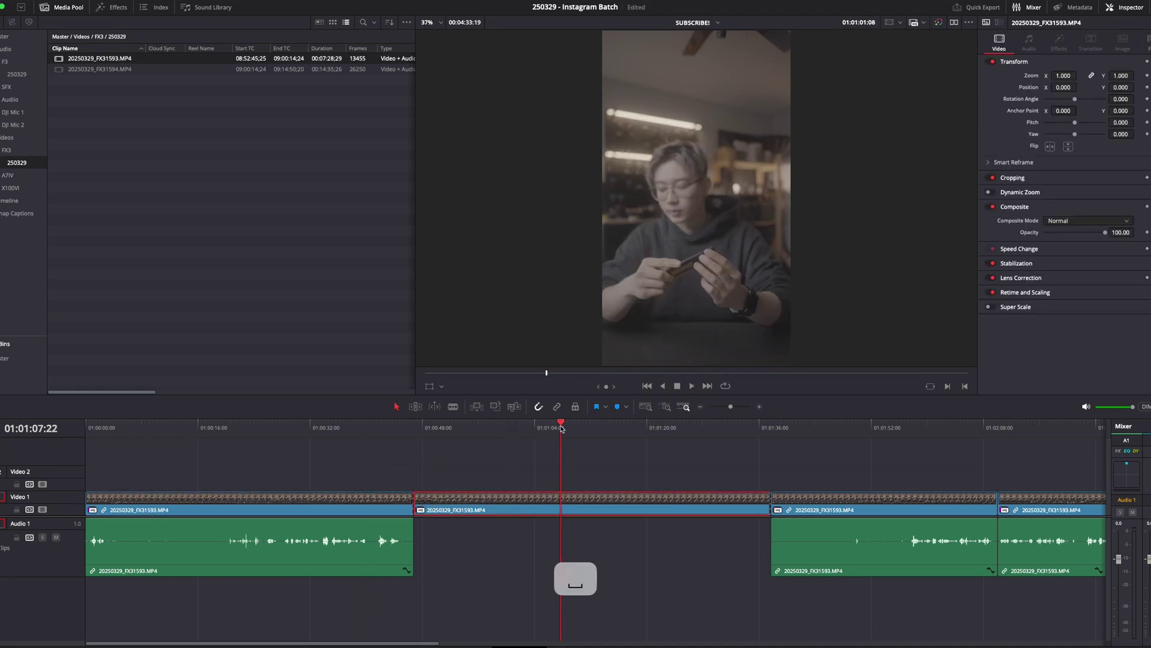
{"action": "left_click", "coordinate": [647, 459]}
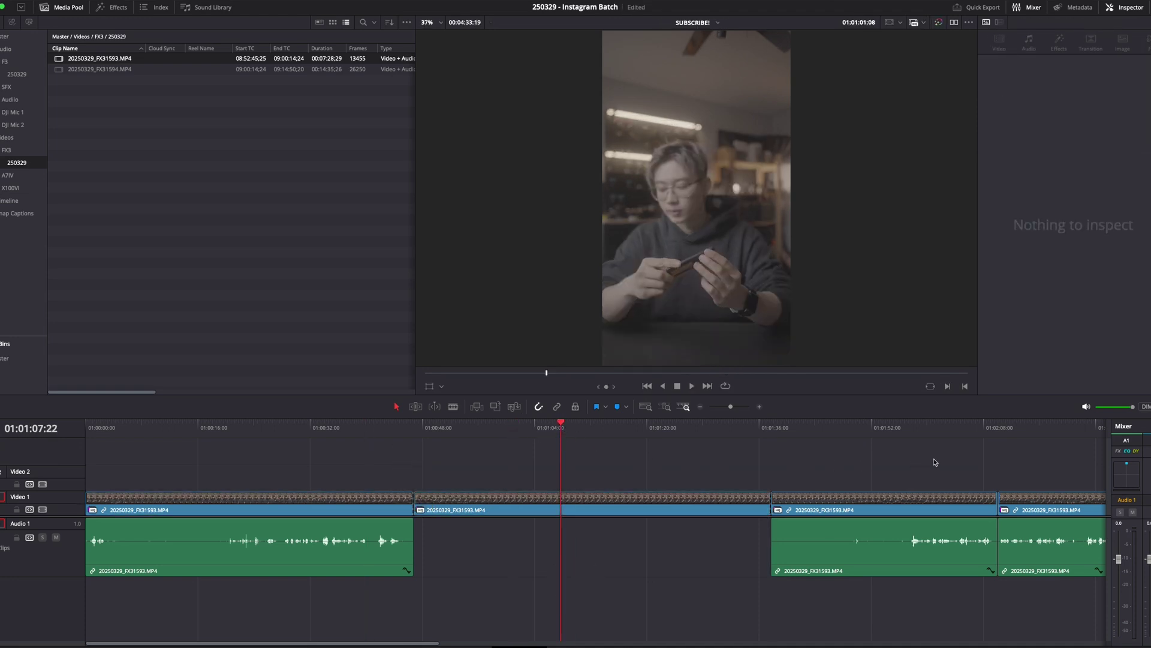
{"action": "key", "text": "f"}
{"action": "left_click_drag", "start_coordinate": [685, 357], "coordinate": [413, 481]}
{"action": "key", "text": "f"}
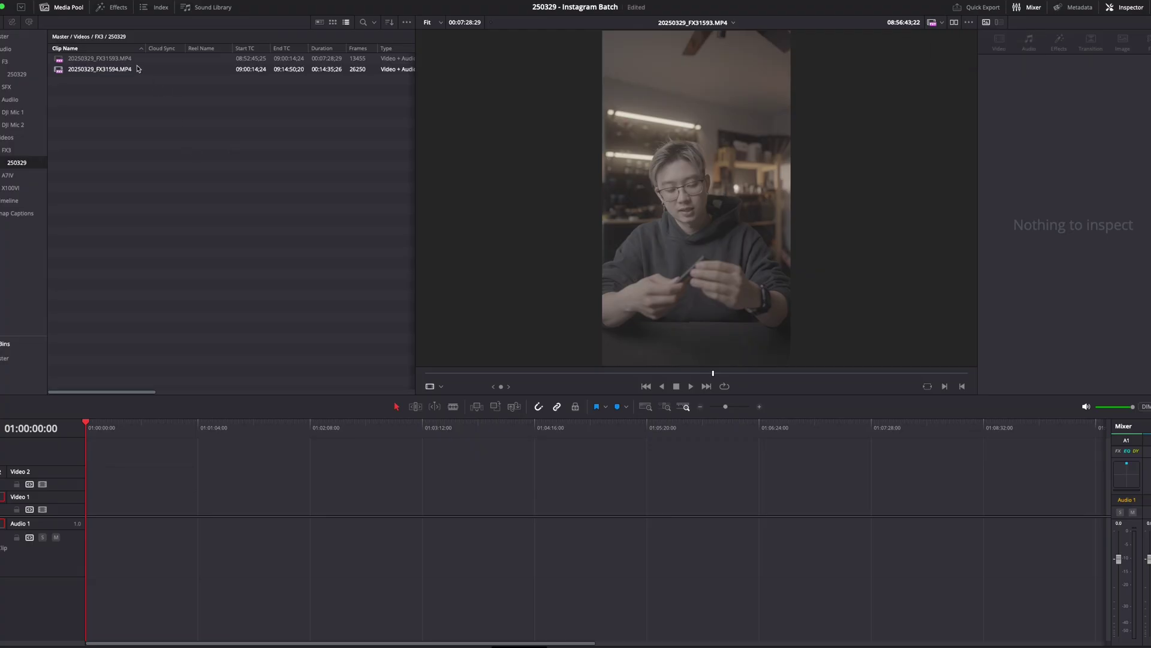
Drop the uncut 20250329_FX31593.MP4 from the Media Pool onto the empty SUBSCRIBE! timeline
{"action": "left_click_drag", "start_coordinate": [102, 58], "coordinate": [123, 498]}
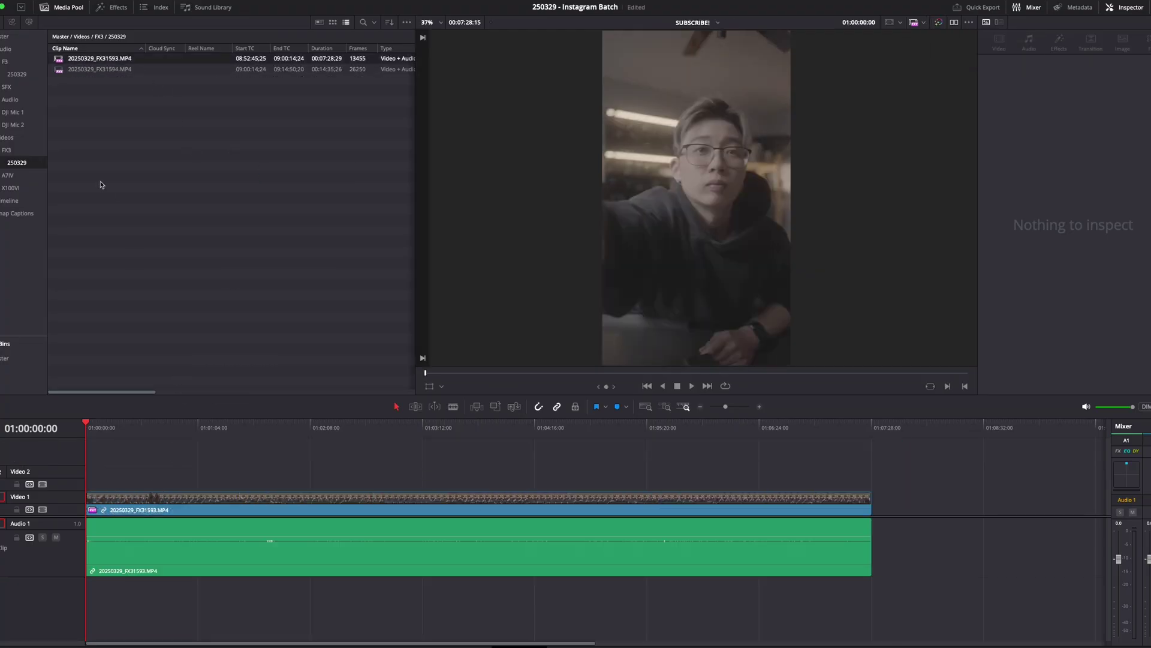
Place 250329_002_Tr1.WAV on Audio 2 and waveform-sync it to the interview clip
{"action": "left_click", "coordinate": [26, 75]}
{"action": "left_click_drag", "start_coordinate": [96, 58], "coordinate": [133, 586]}
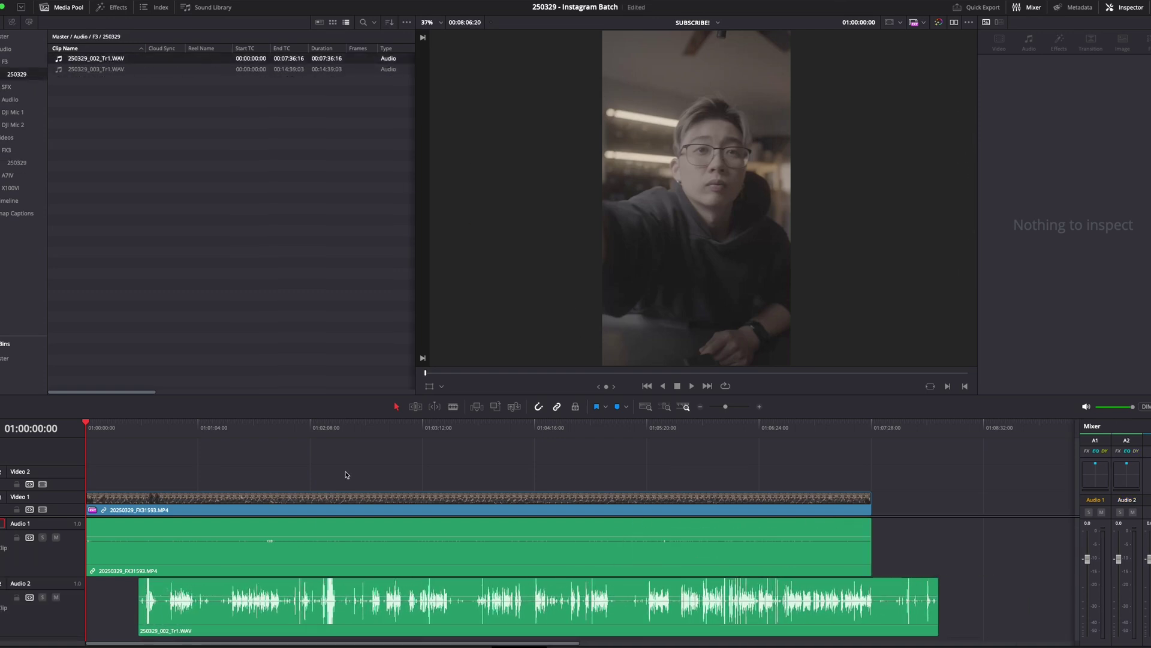
{"action": "left_click_drag", "start_coordinate": [959, 630], "coordinate": [708, 493]}
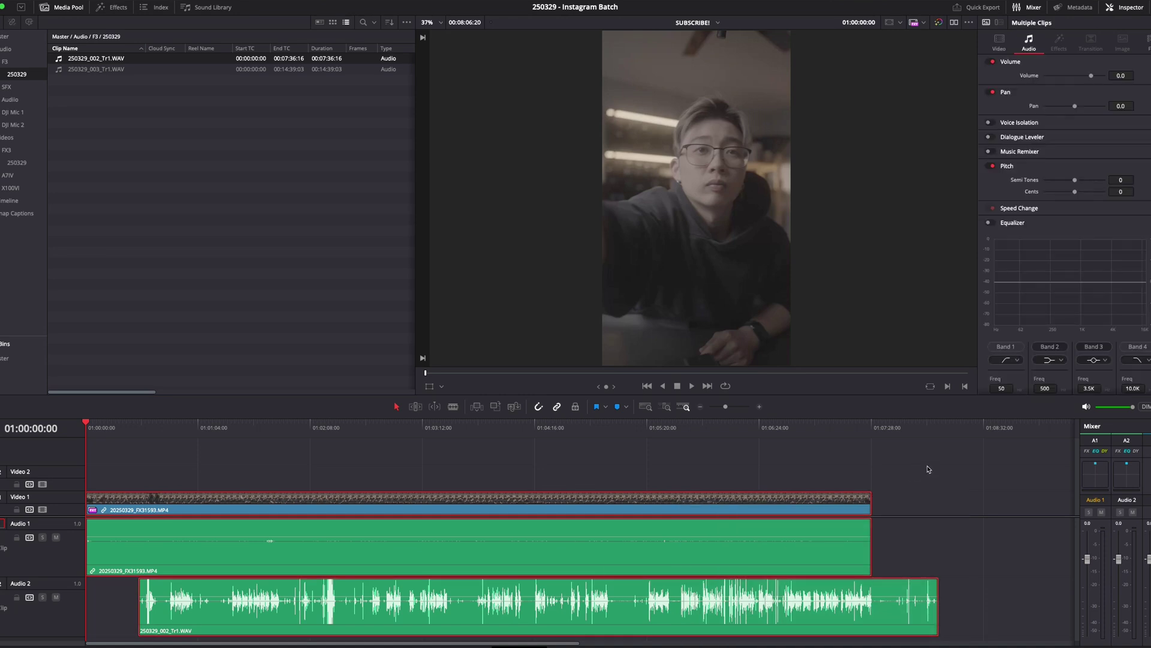
{"action": "key", "text": "shift+y"}
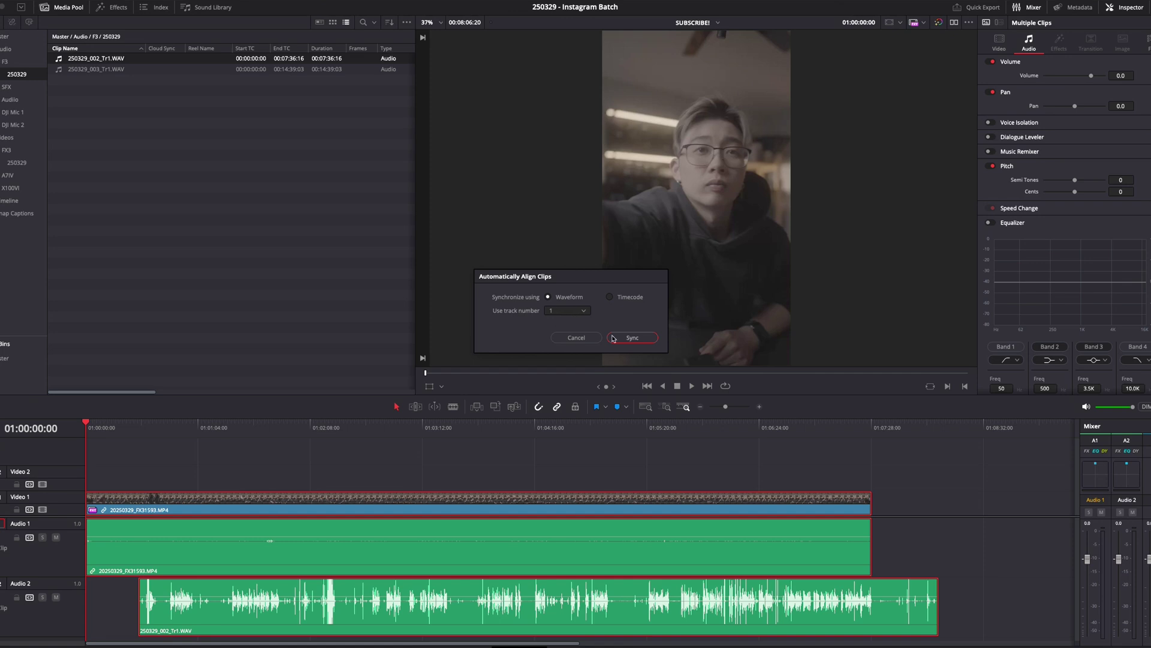
{"action": "left_click", "coordinate": [633, 339]}
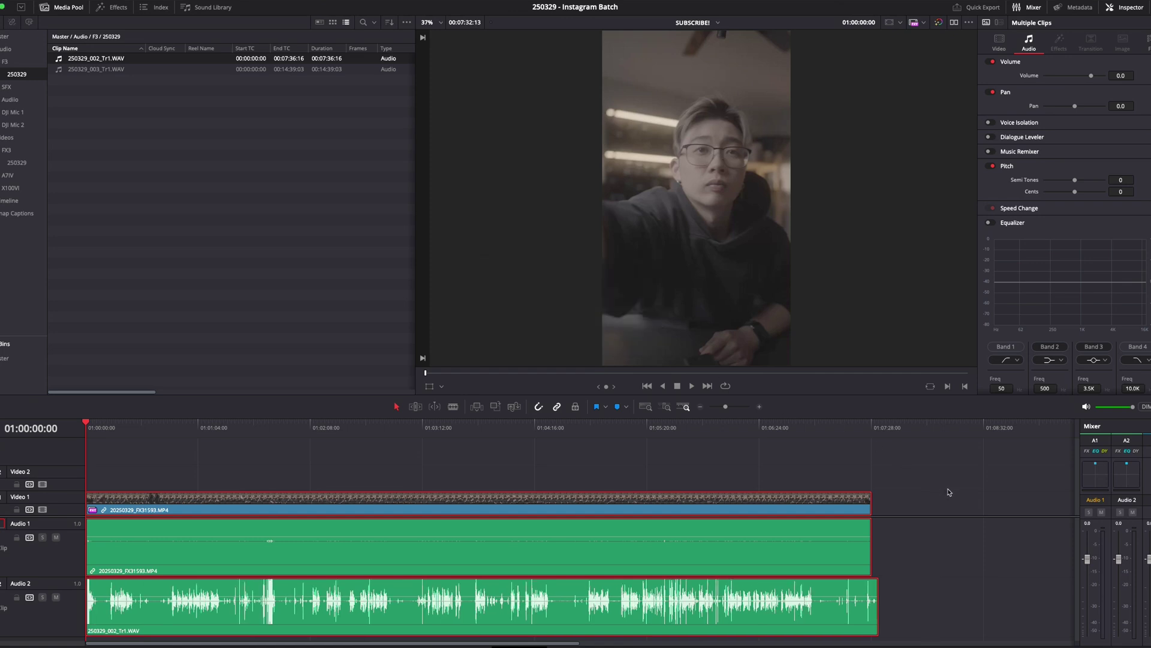
{"action": "left_click", "coordinate": [957, 554]}
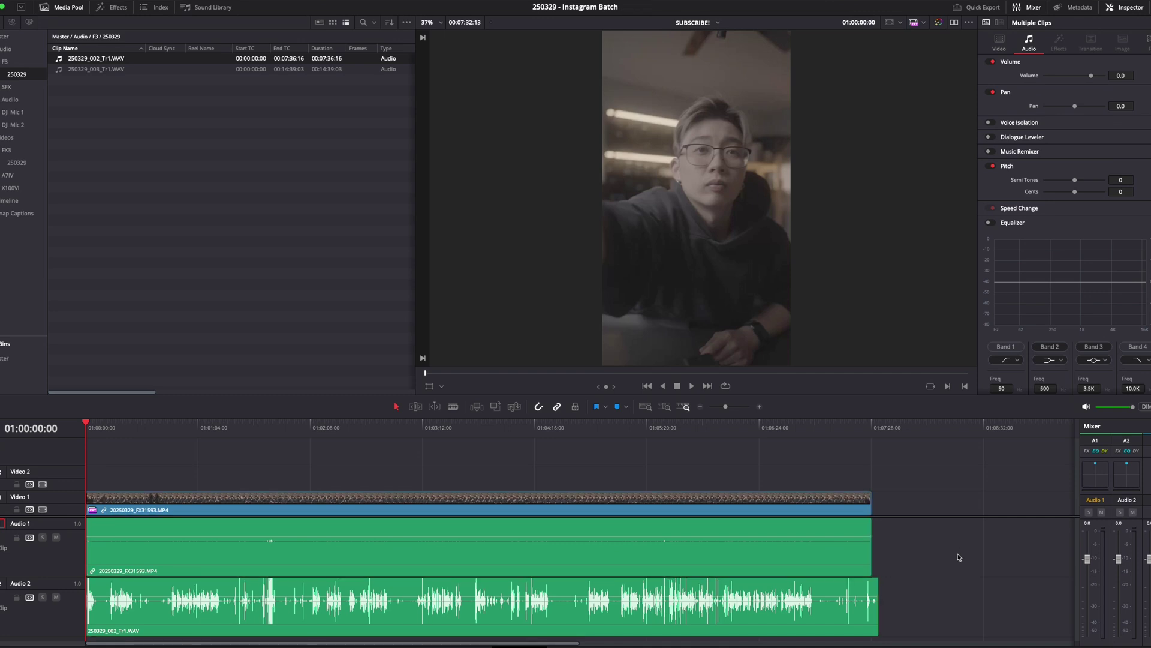
Move the synced WAV clip from Audio 2 up to Audio 1 with Option+Up/Down
{"action": "key", "text": "ctrl+a"}
{"action": "left_click", "coordinate": [958, 553]}
{"action": "left_click", "coordinate": [719, 623]}
{"action": "key", "text": "alt+Up"}
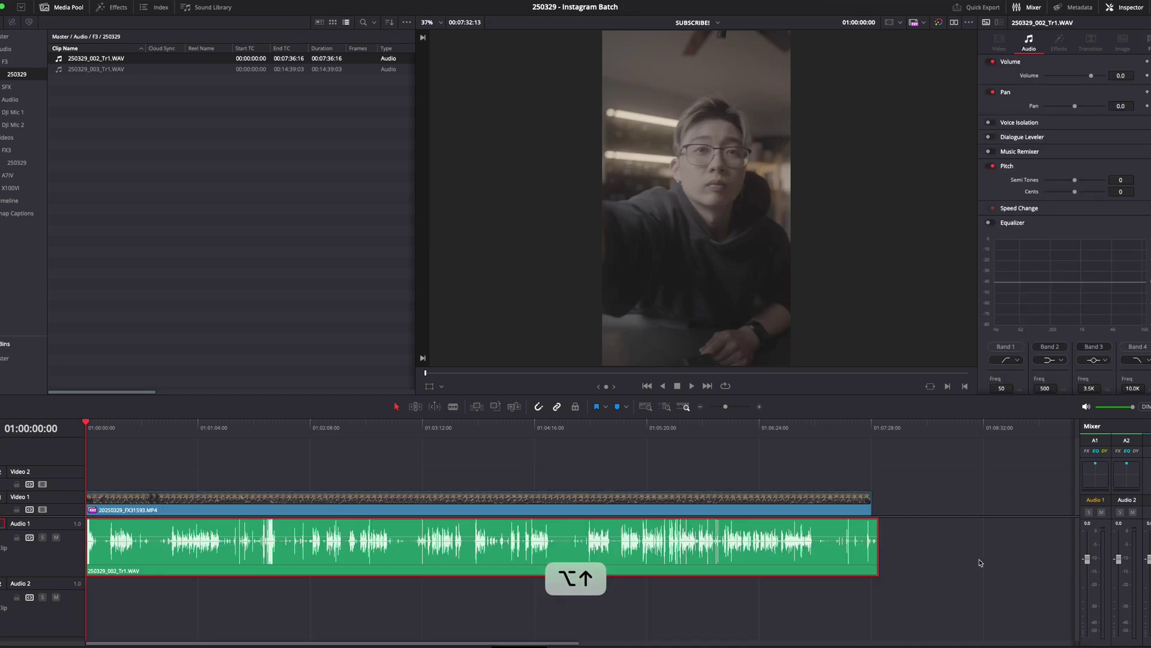
{"action": "key", "text": "alt+Down"}
{"action": "key", "text": "alt+Up"}
{"action": "key", "text": "alt+Down"}
{"action": "key", "text": "alt+Up"}
{"action": "key", "text": "alt+Down"}
{"action": "key", "text": "alt+Up"}
{"action": "key", "text": "alt+Down"}
{"action": "key", "text": "alt+Down"}
{"action": "key", "text": "alt+Up"}
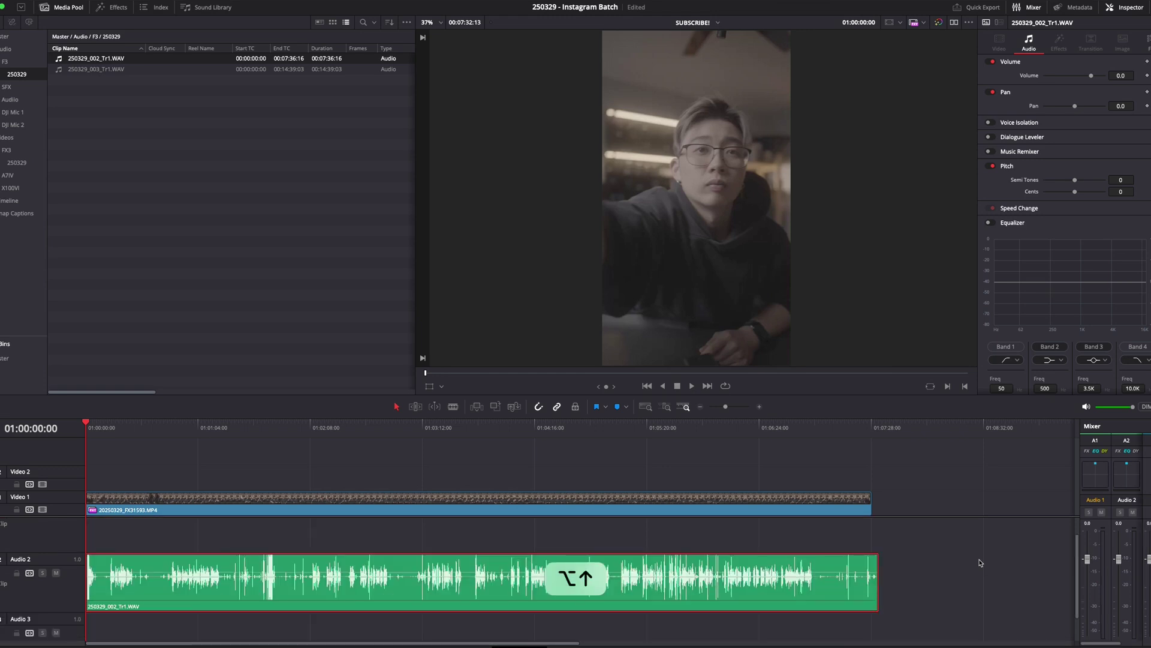
{"action": "key", "text": "alt+Up"}
{"action": "key", "text": "alt+Down"}
{"action": "key", "text": "alt+Up"}
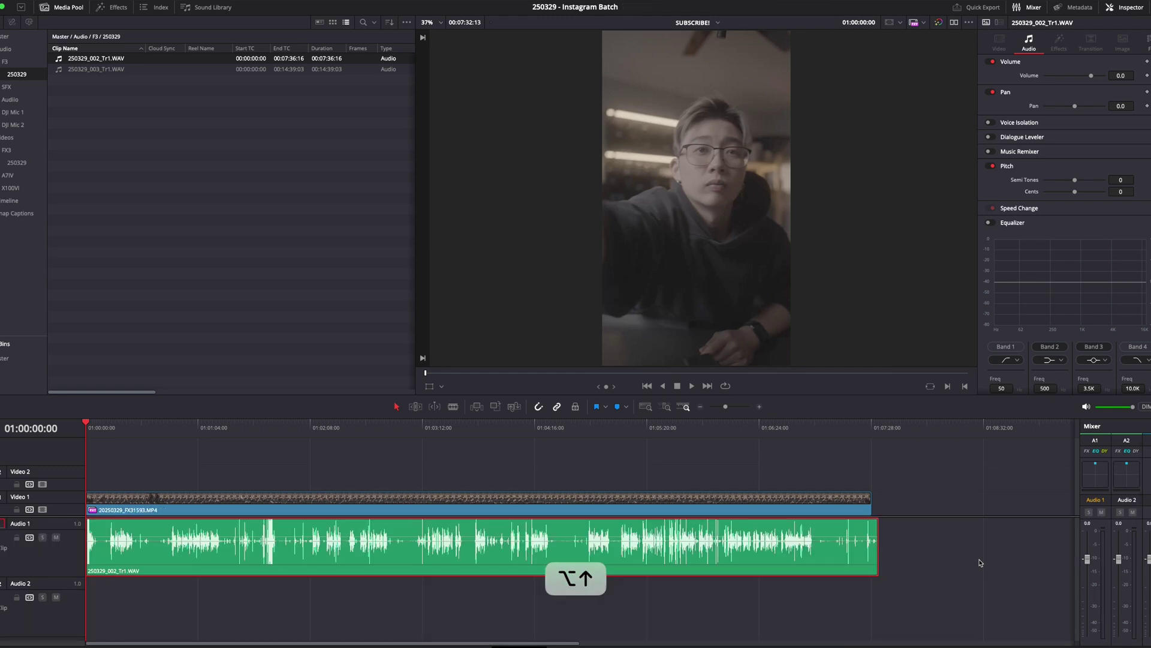
{"action": "key", "text": "alt+Down"}
{"action": "key", "text": "alt+Up"}
{"action": "key", "text": "alt+Down"}
{"action": "key", "text": "alt+Up"}
{"action": "key", "text": "alt+Down"}
{"action": "key", "text": "alt+Down"}
{"action": "key", "text": "alt+Up"}
{"action": "key", "text": "alt+Up"}
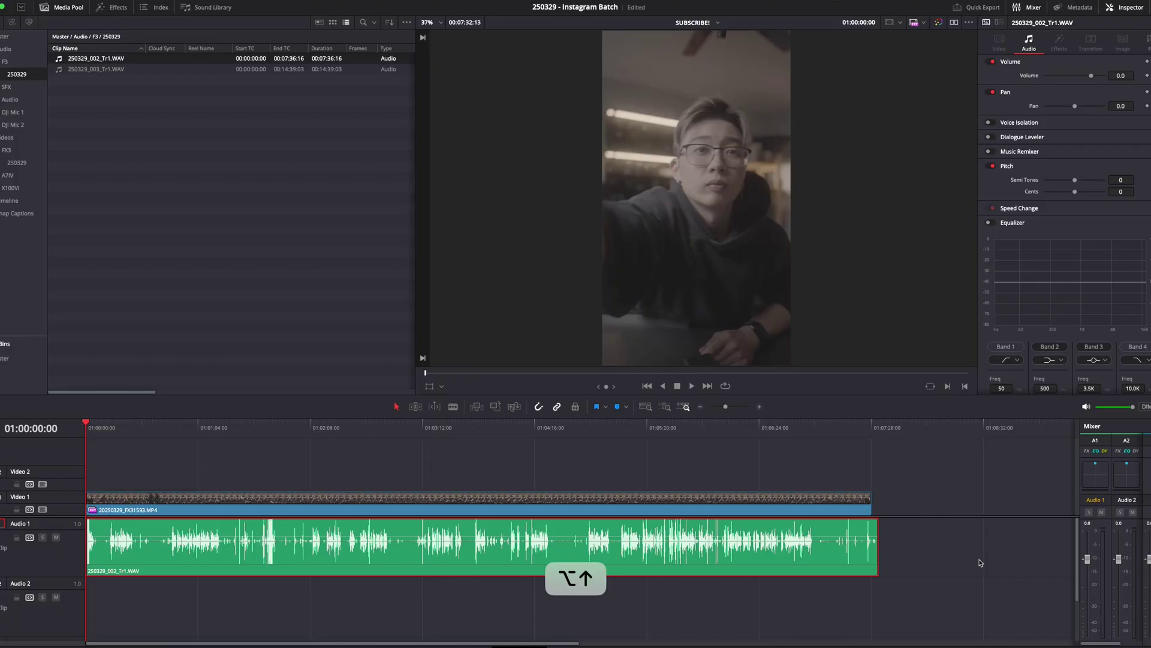
Select the video and WAV clips and cut out the first pause during playback
{"action": "left_click_drag", "start_coordinate": [963, 459], "coordinate": [540, 611]}
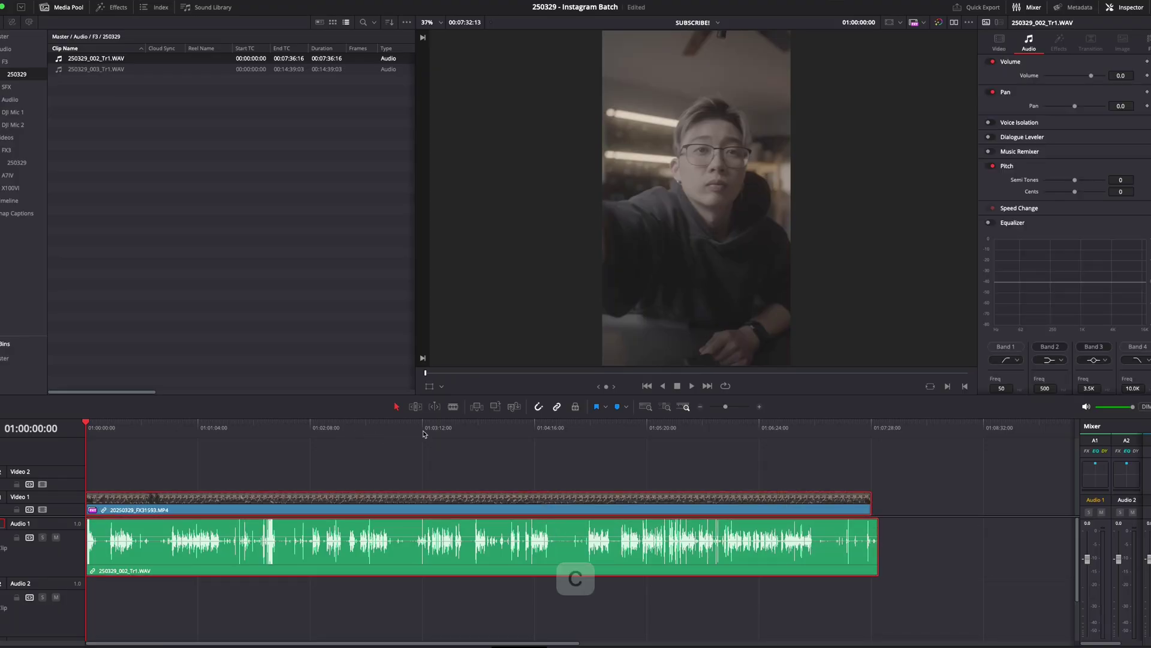
{"action": "key", "text": "space"}
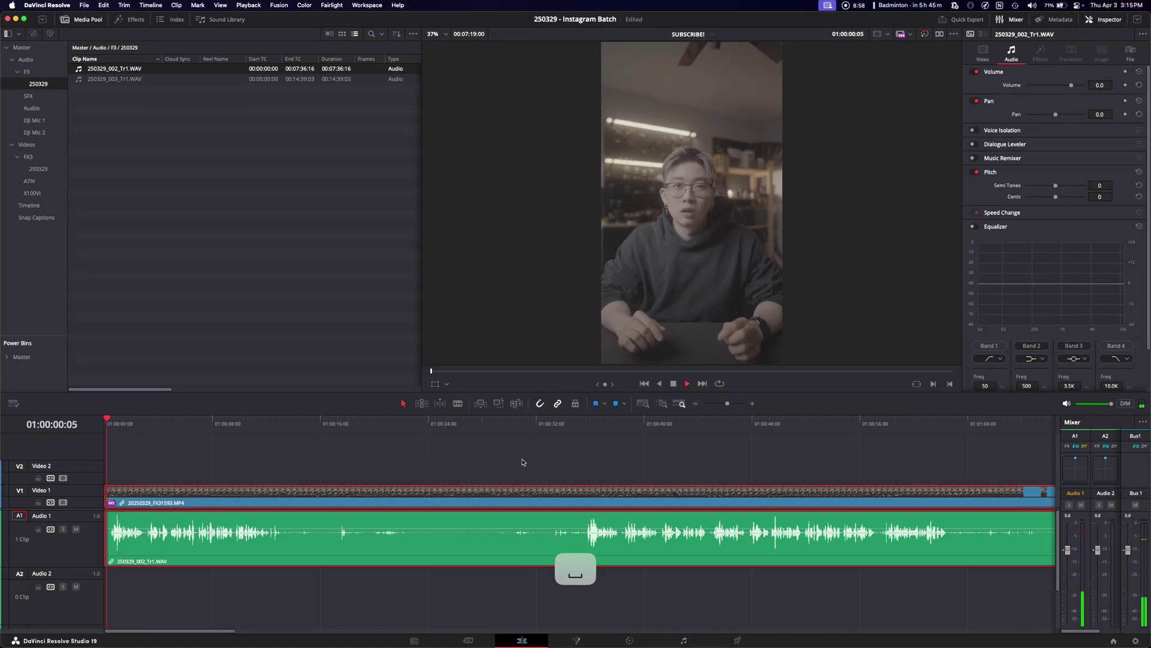
{"action": "key", "text": "w"}
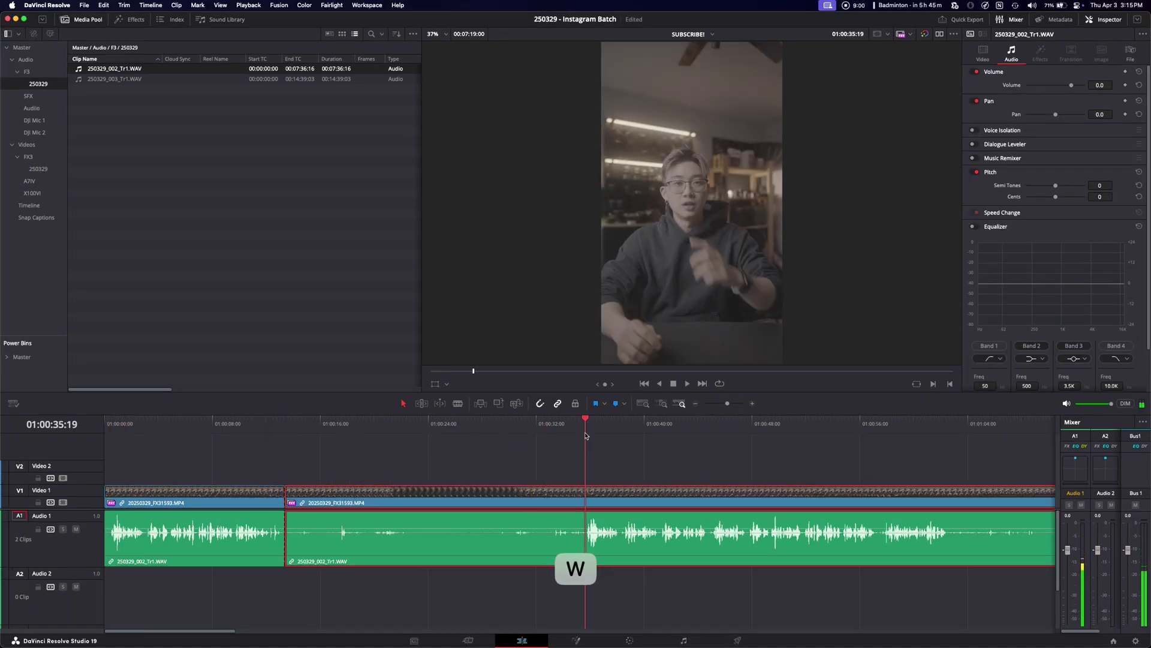
{"action": "key", "text": "space"}
{"action": "key", "text": "super+1"}
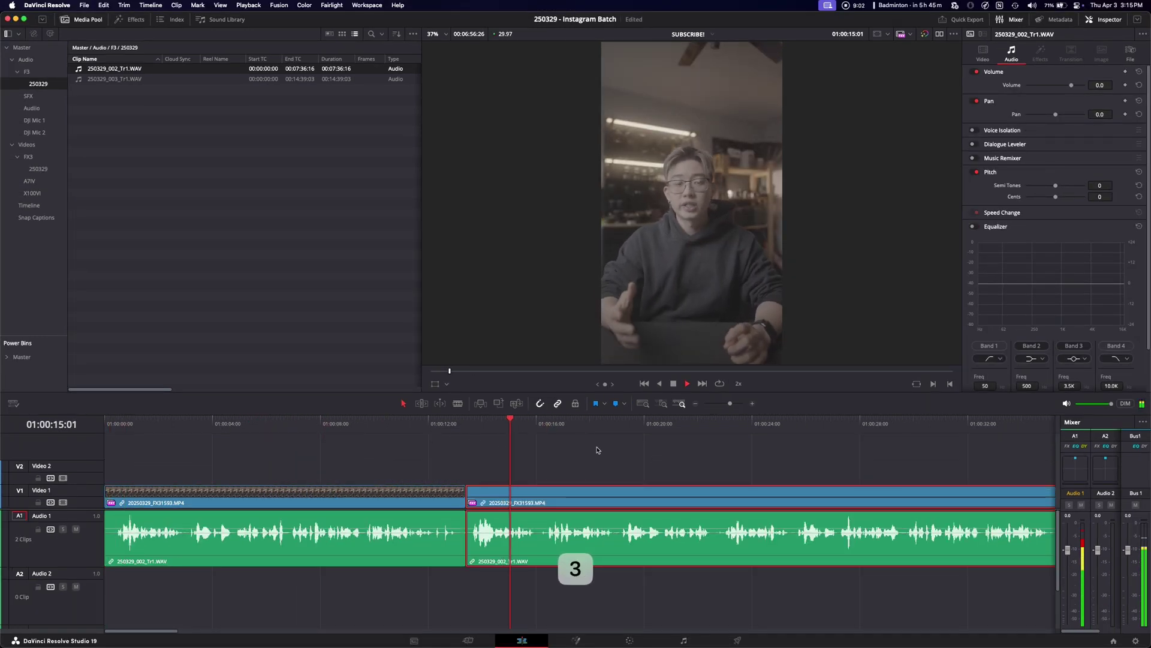
{"action": "key", "text": "super+2"}
{"action": "key", "text": "space"}
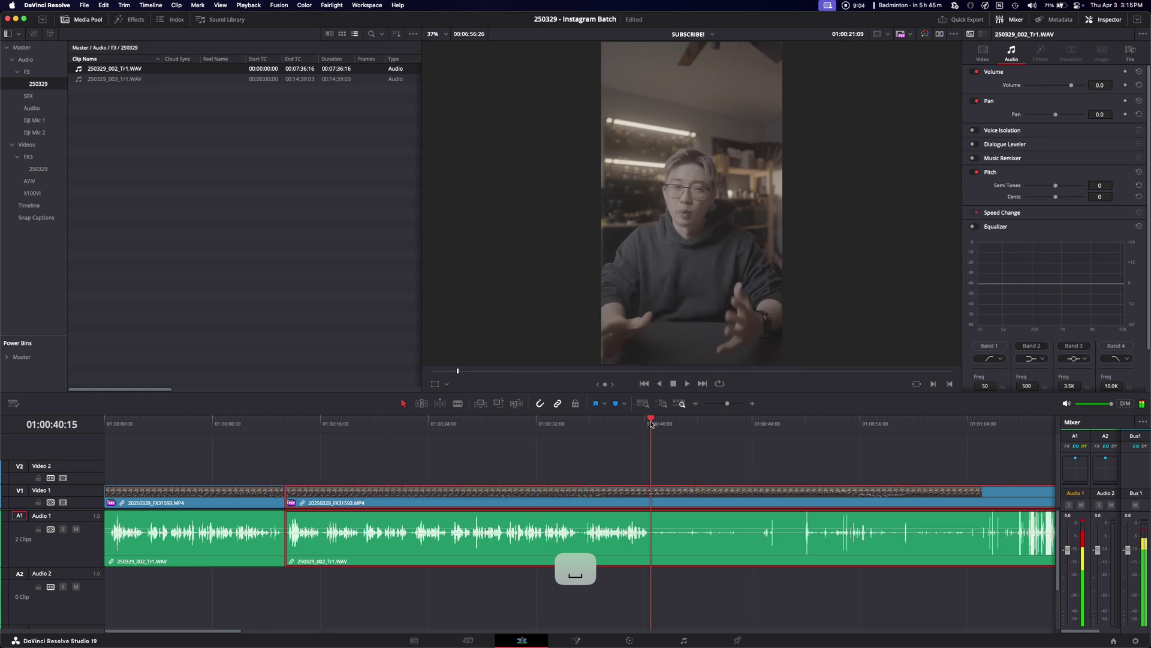
{"action": "key", "text": "super+b"}
{"action": "key", "text": "super+1"}
Ripple-trim further pauses with W, including a cut at 01:00:44:03
{"action": "left_click_drag", "start_coordinate": [381, 423], "coordinate": [447, 424]}
{"action": "key", "text": "Up"}
{"action": "key", "text": "space"}
{"action": "key", "text": "super+2"}
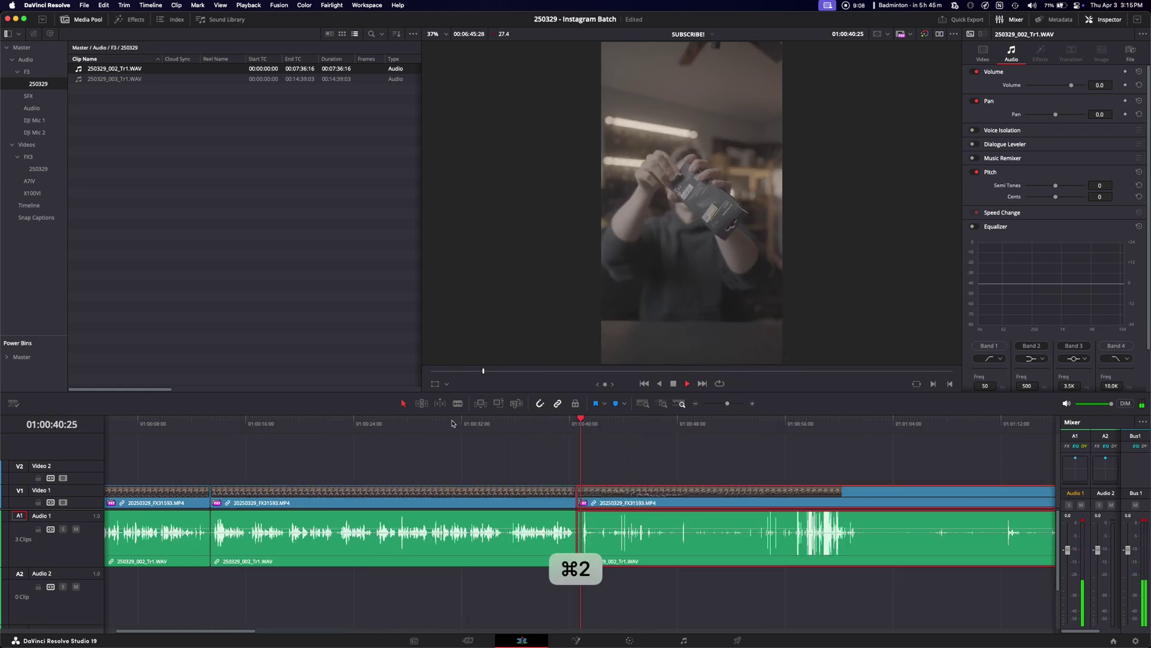
{"action": "key", "text": "w"}
{"action": "mouse_move", "coordinate": [587, 425]}
{"action": "left_mouse_down"}
{"action": "mouse_move", "coordinate": [627, 426]}
{"action": "mouse_move", "coordinate": [594, 426]}
{"action": "left_mouse_up"}
{"action": "key", "text": "w"}
{"action": "left_click", "coordinate": [751, 430]}
{"action": "key", "text": "space"}
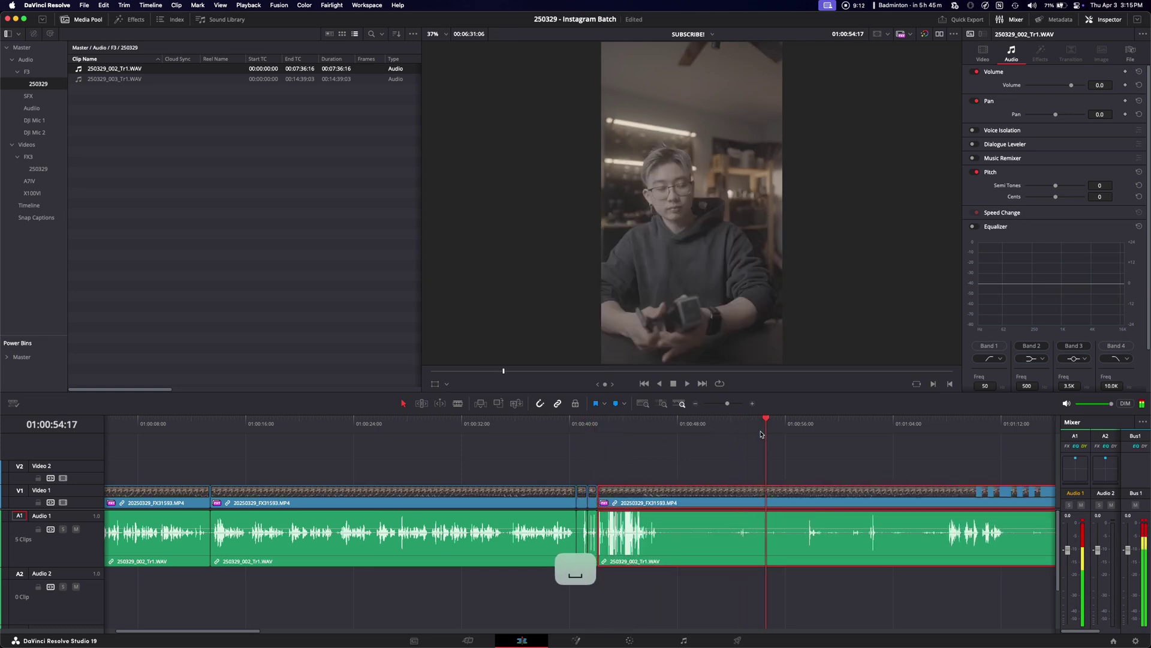
{"action": "left_click", "coordinate": [661, 426]}
{"action": "left_click", "coordinate": [643, 426]}
{"action": "key", "text": "w"}
{"action": "left_click", "coordinate": [826, 427]}
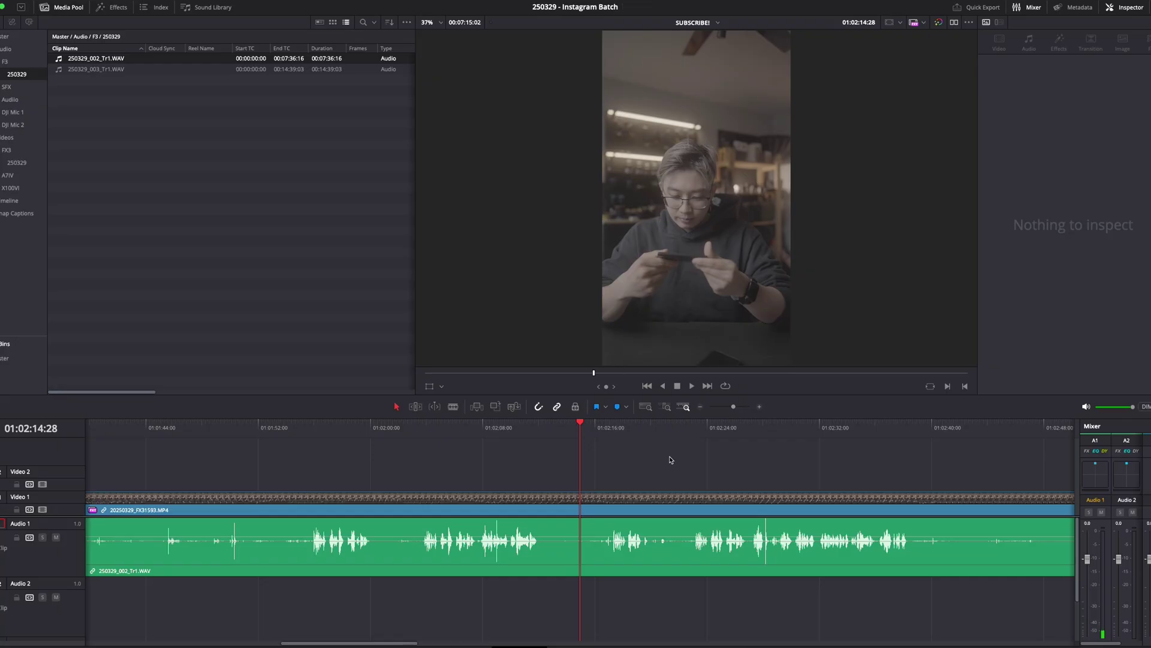
Show the interview clip's retime controls and add a first speed point
{"action": "left_click", "coordinate": [629, 507]}
{"action": "key", "text": "r"}
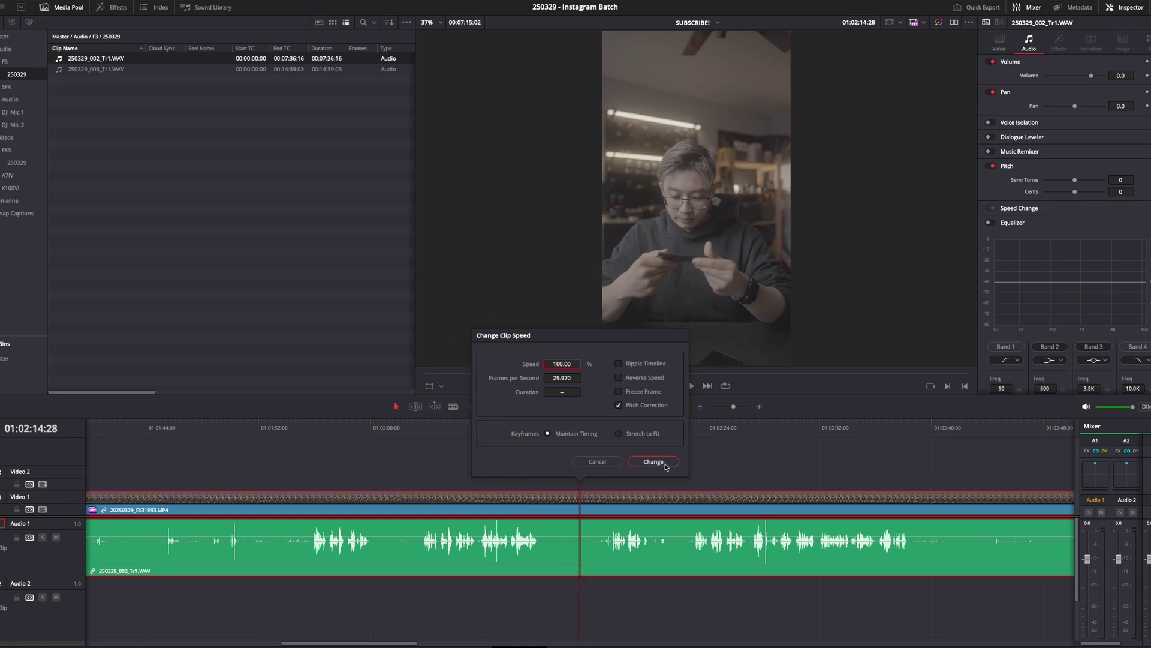
{"action": "left_click", "coordinate": [578, 462]}
{"action": "key", "text": "super+r"}
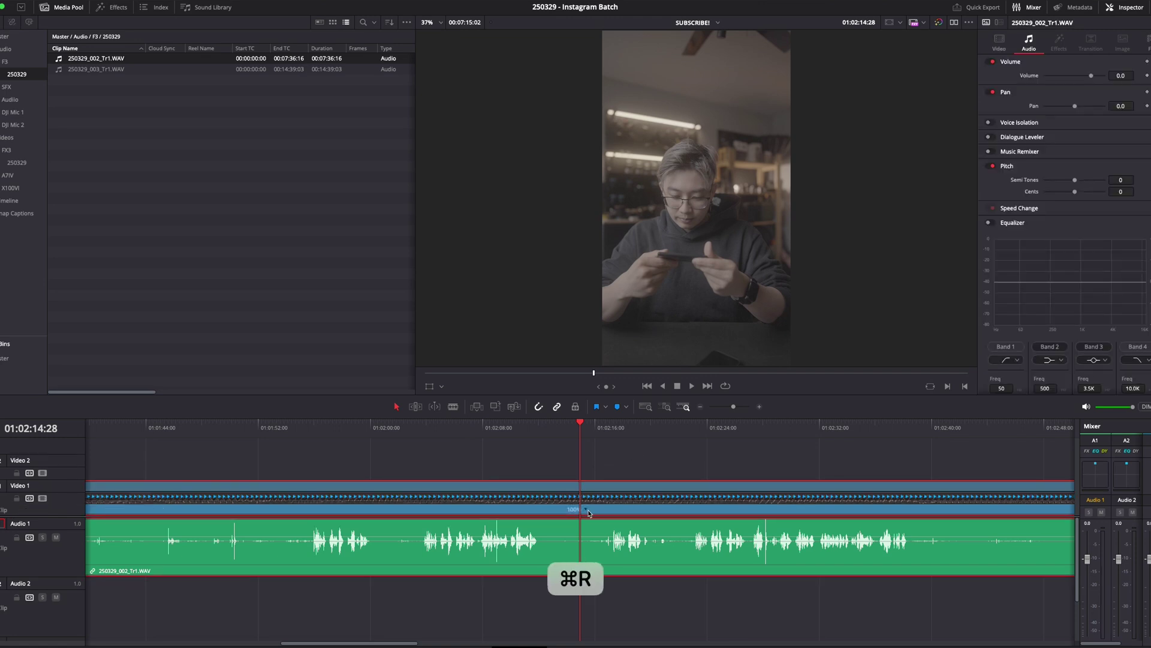
{"action": "left_click", "coordinate": [586, 510]}
{"action": "left_click", "coordinate": [609, 524]}
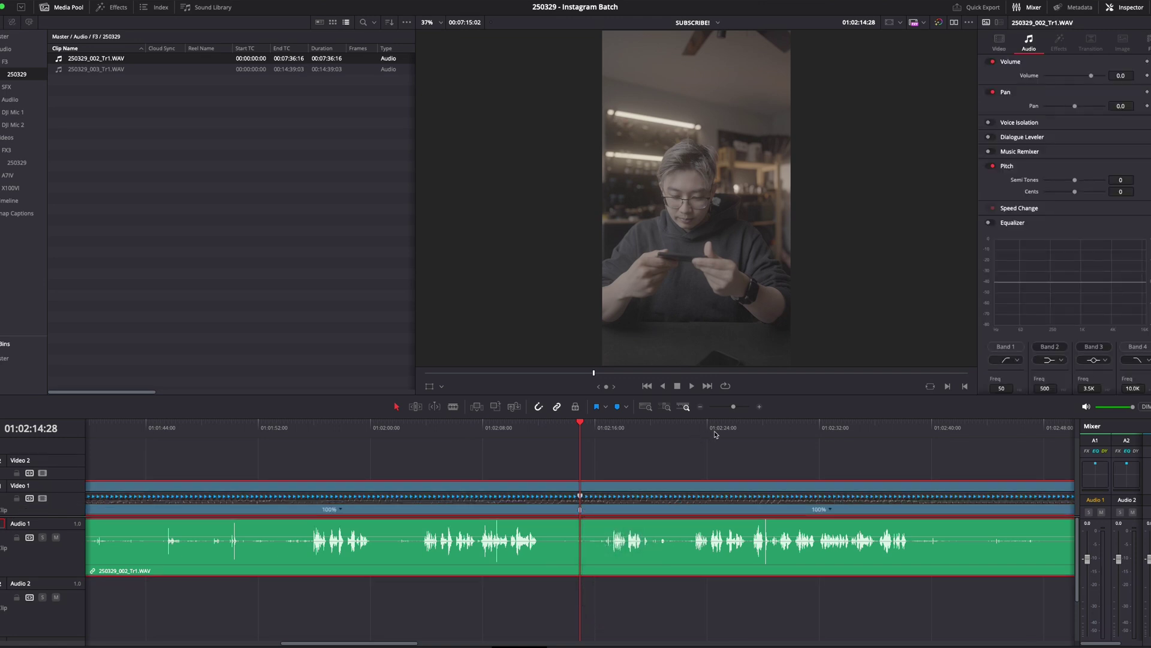
Add a second speed point and set the middle section's speed to 200%
{"action": "left_click", "coordinate": [840, 480]}
{"action": "key", "text": "space"}
{"action": "left_click", "coordinate": [831, 510]}
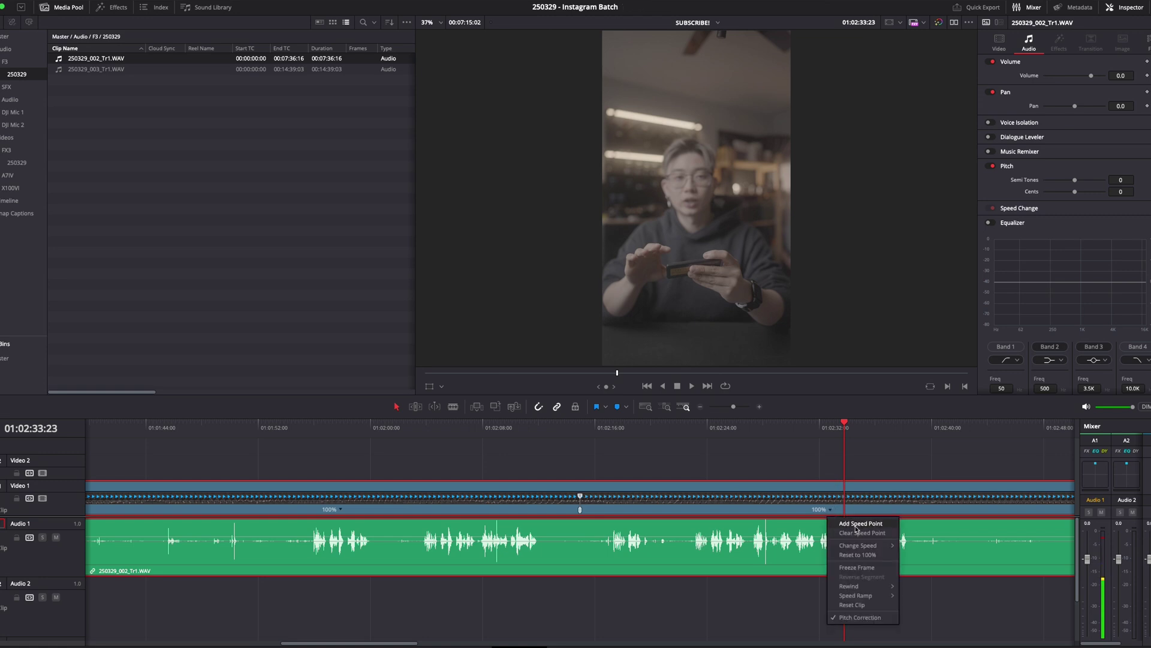
{"action": "left_click", "coordinate": [855, 525]}
{"action": "left_click", "coordinate": [720, 511]}
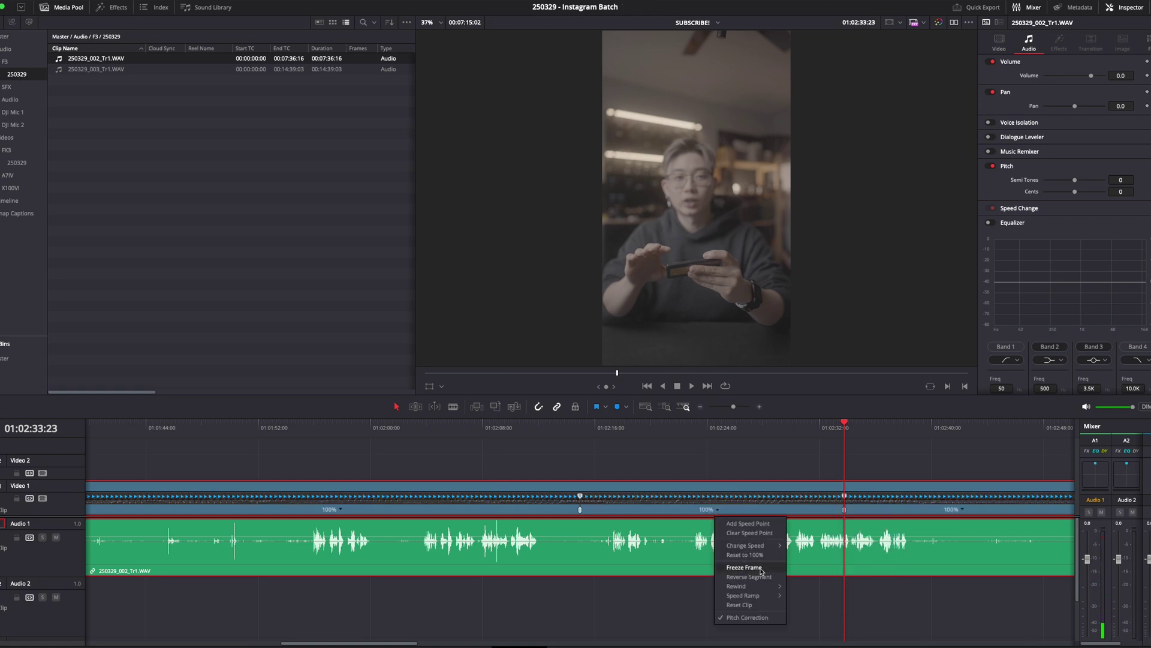
{"action": "mouse_move", "coordinate": [778, 550]}
{"action": "left_click", "coordinate": [805, 618]}
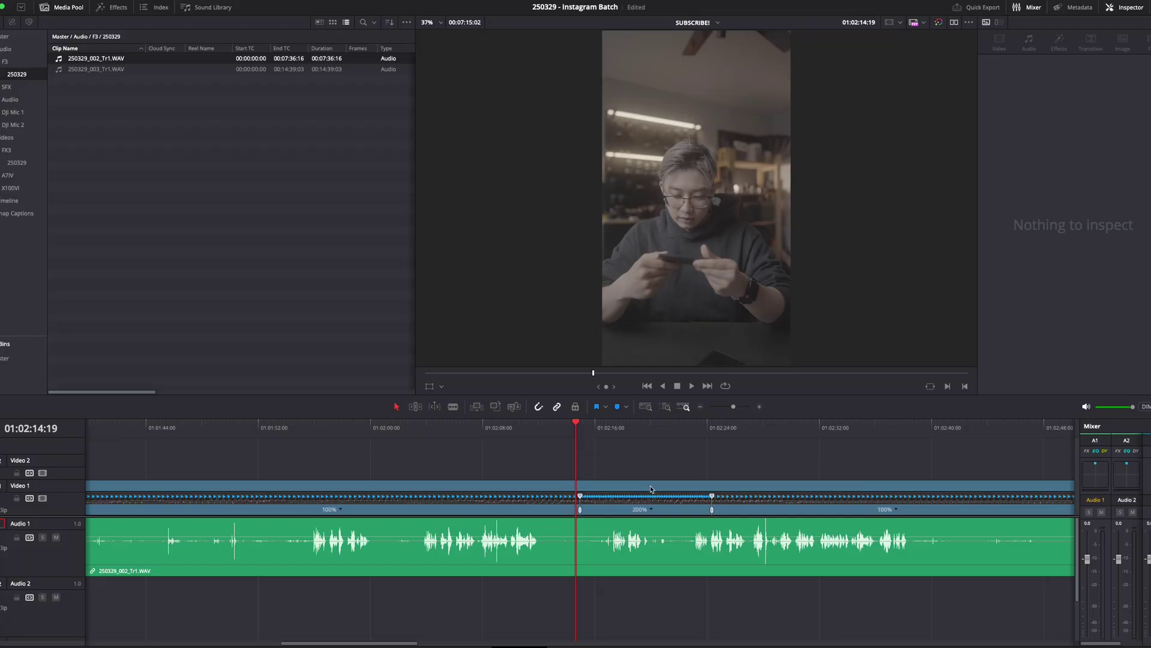
Give the speed keyframe a smooth ramp in the Retime Curve, then drag the clip earlier
{"action": "left_click", "coordinate": [652, 489]}
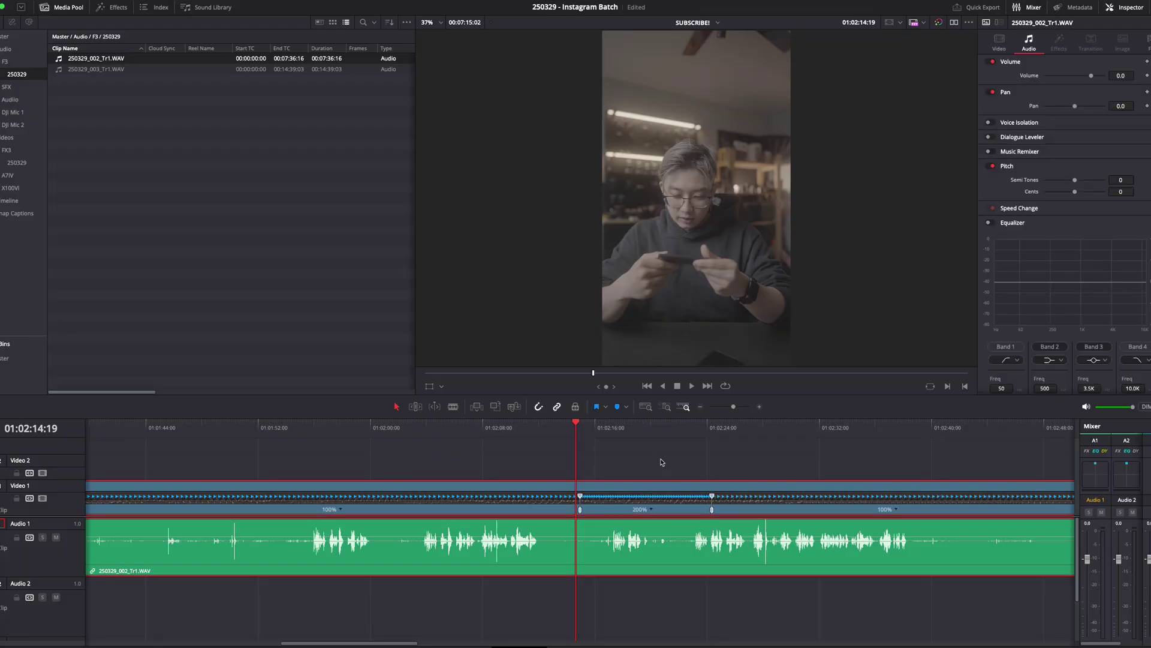
{"action": "key", "text": "shift+super+r"}
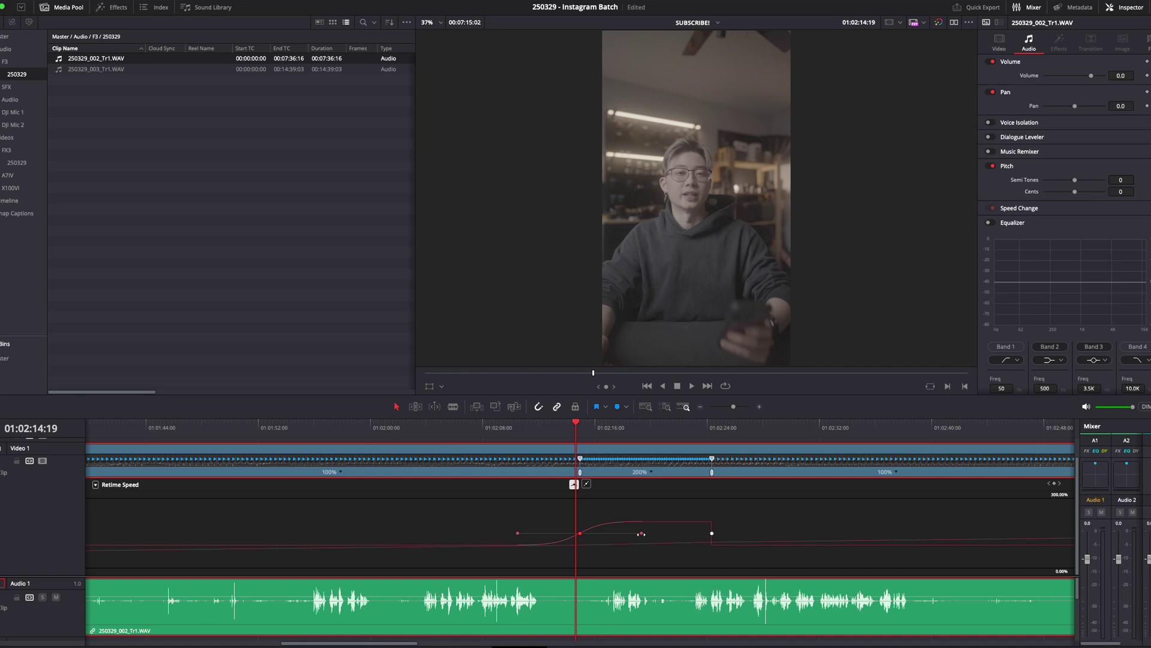
{"action": "left_click", "coordinate": [575, 484]}
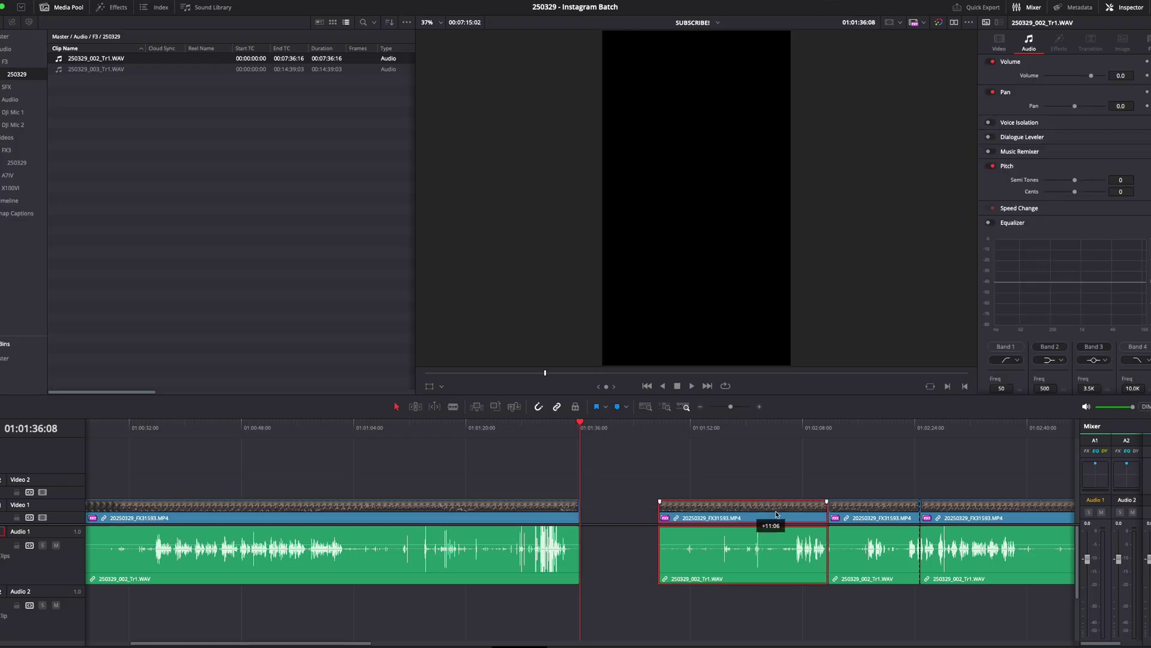
{"action": "mouse_move", "coordinate": [743, 509]}
{"action": "left_mouse_down"}
{"action": "mouse_move", "coordinate": [662, 509]}
{"action": "mouse_move", "coordinate": [765, 510]}
{"action": "mouse_move", "coordinate": [607, 512]}
{"action": "mouse_move", "coordinate": [741, 515]}
{"action": "left_mouse_up"}
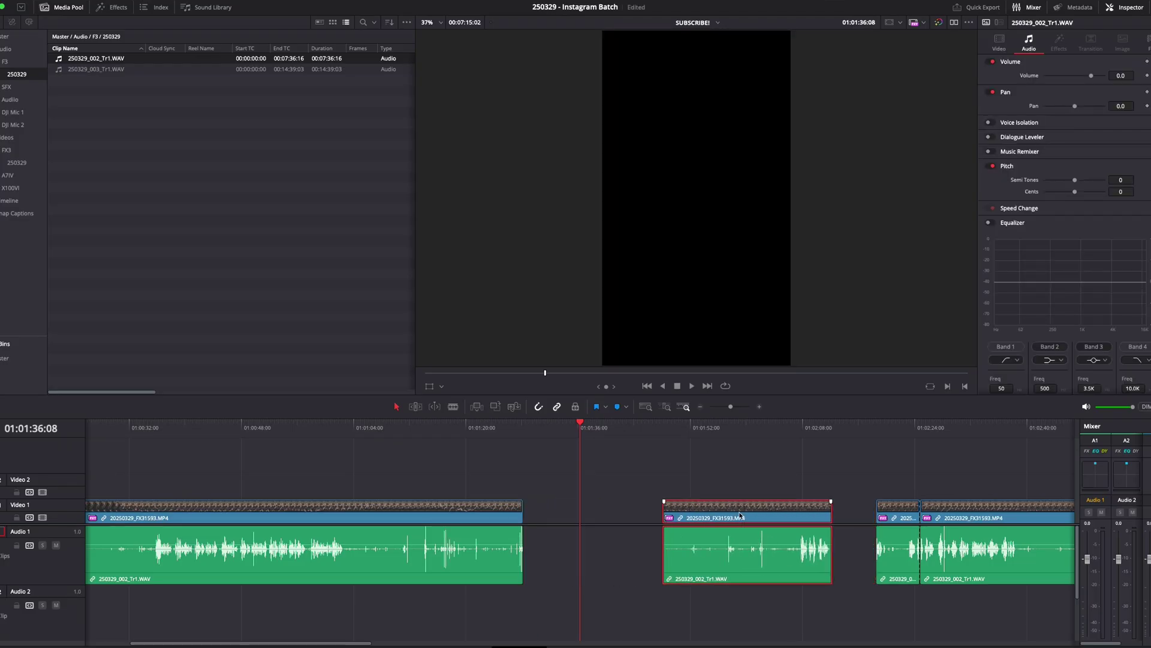
Undo the clip move and slip the second interview clip's content with the Trim tool
{"action": "key", "text": "super+z"}
{"action": "key", "text": "t"}
{"action": "left_click_drag", "start_coordinate": [640, 508], "coordinate": [683, 508]}
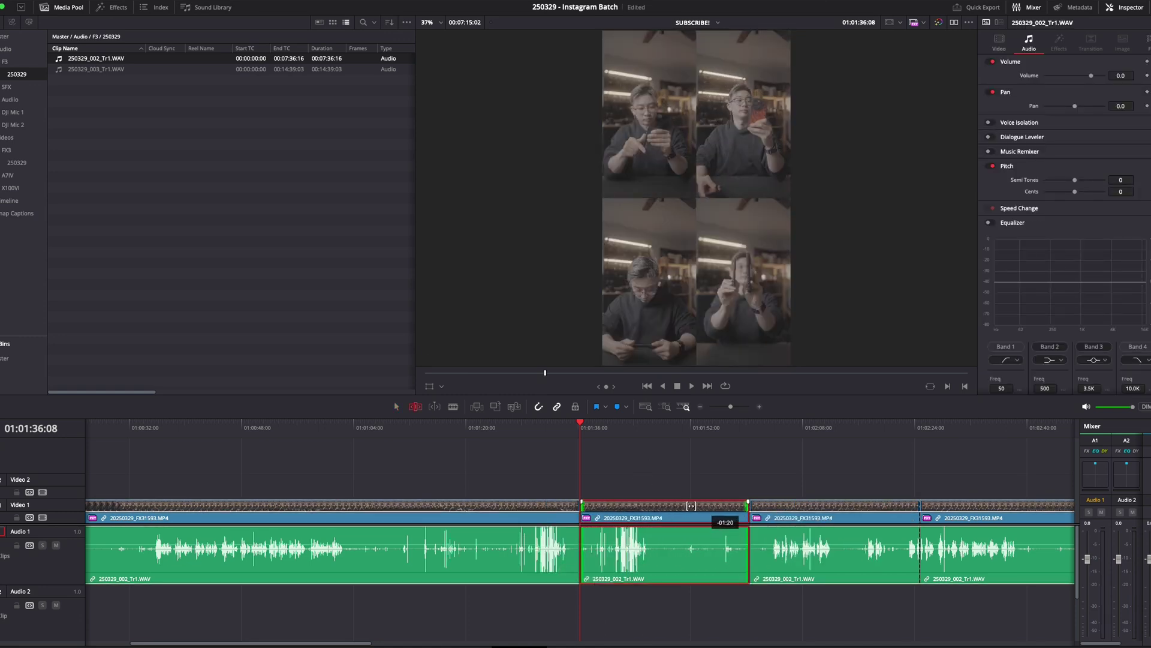
{"action": "left_click_drag", "start_coordinate": [708, 511], "coordinate": [709, 512]}
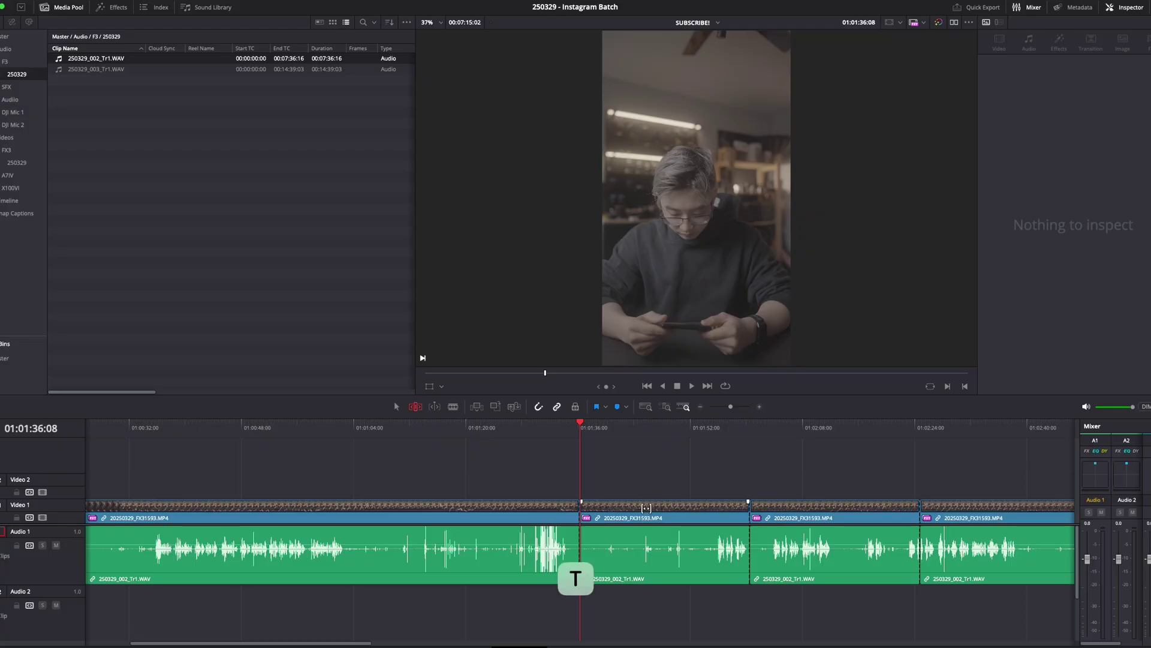
{"action": "left_click_drag", "start_coordinate": [646, 508], "coordinate": [703, 508]}
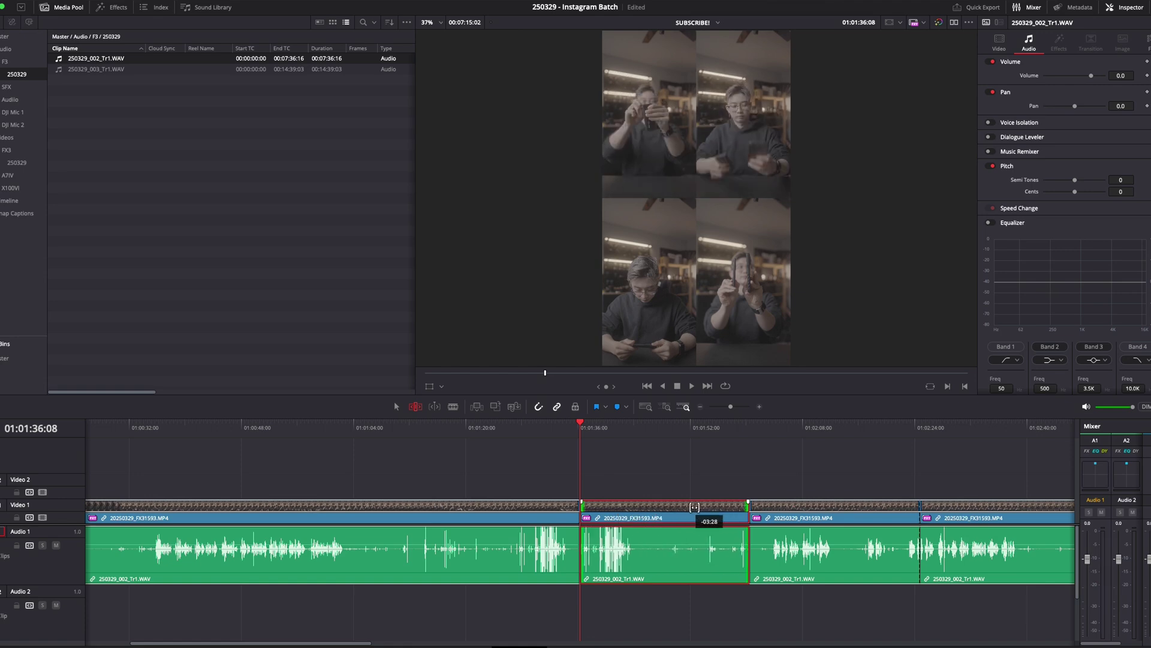
{"action": "left_click_drag", "start_coordinate": [665, 510], "coordinate": [664, 510]}
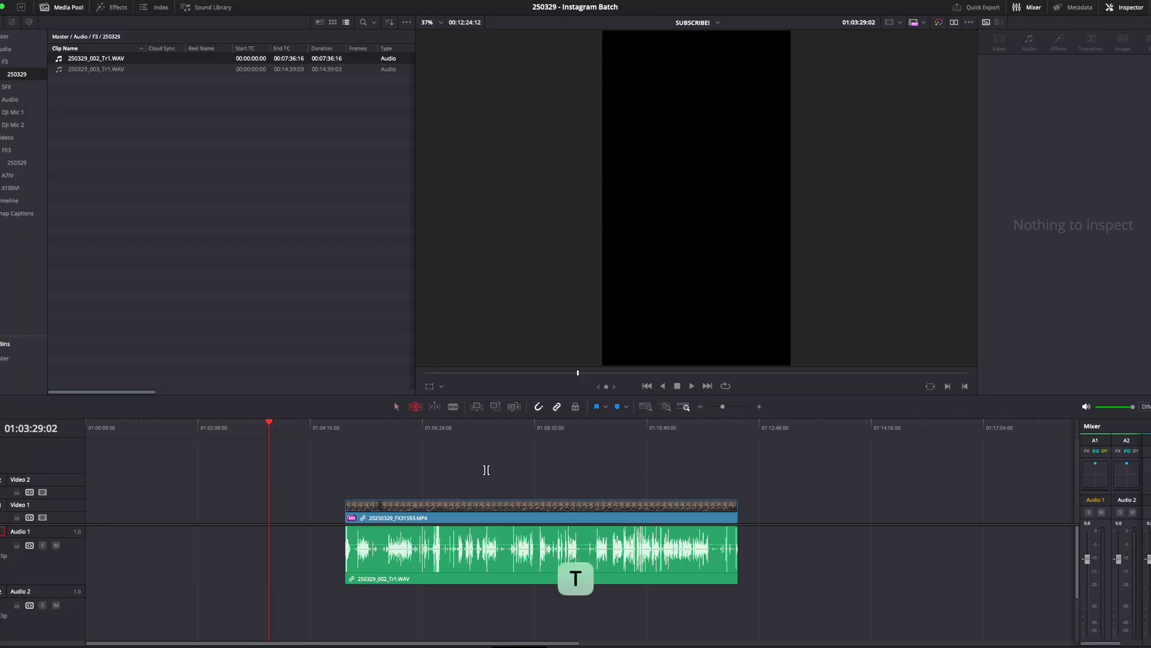
{"action": "left_click_drag", "start_coordinate": [486, 469], "coordinate": [825, 506]}
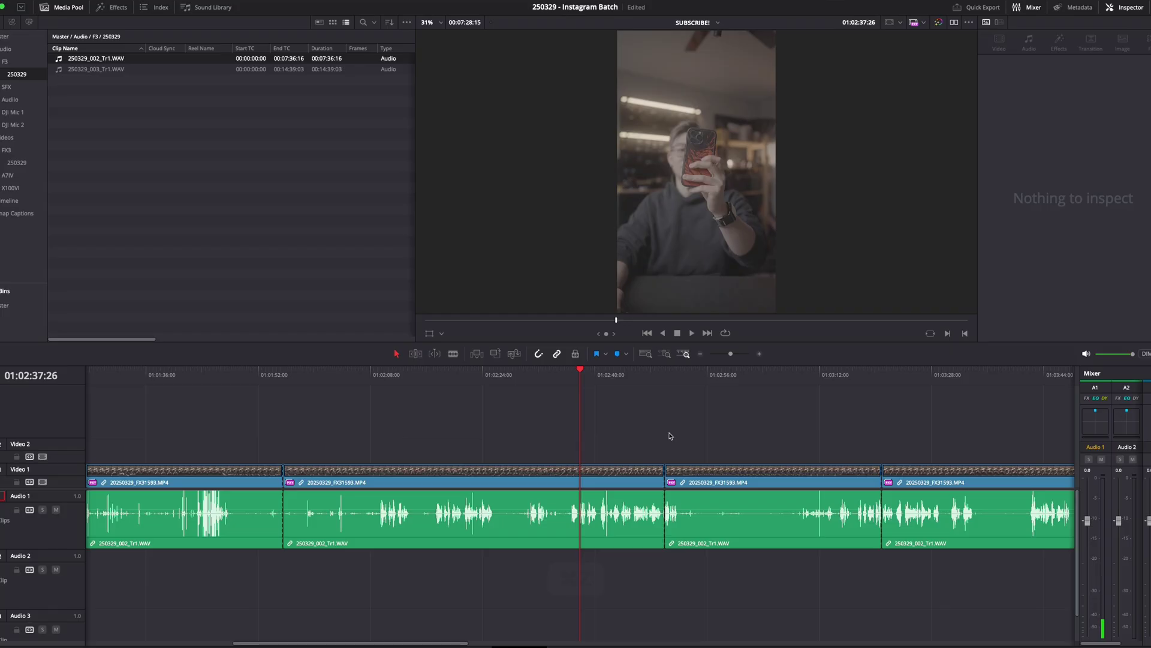
Ripple-trim the interview clip's right edit point left so later clips shift up
{"action": "mouse_move", "coordinate": [663, 477]}
{"action": "left_mouse_down"}
{"action": "mouse_move", "coordinate": [571, 477]}
{"action": "mouse_move", "coordinate": [656, 476]}
{"action": "left_mouse_up"}
{"action": "mouse_move", "coordinate": [658, 471]}
{"action": "left_mouse_down"}
{"action": "mouse_move", "coordinate": [396, 478]}
{"action": "mouse_move", "coordinate": [636, 478]}
{"action": "left_mouse_up"}
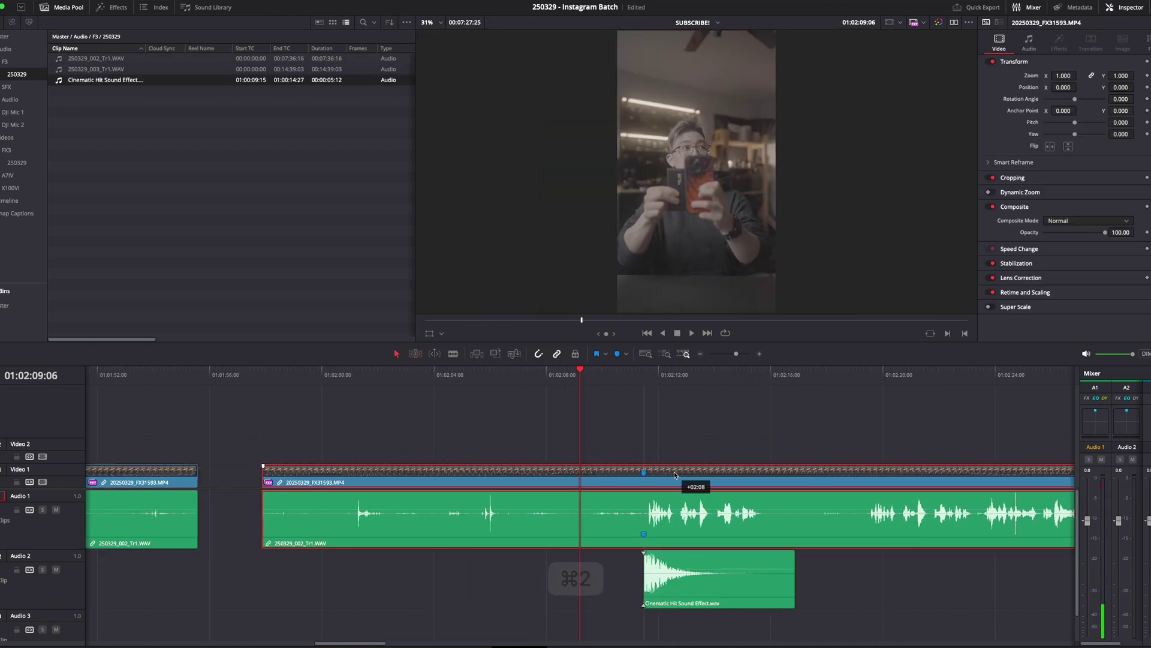
Undo the trim, move the second clip, and nudge it frame by frame with Z/X to match the Cinematic Hit
{"action": "key", "text": "super+z"}
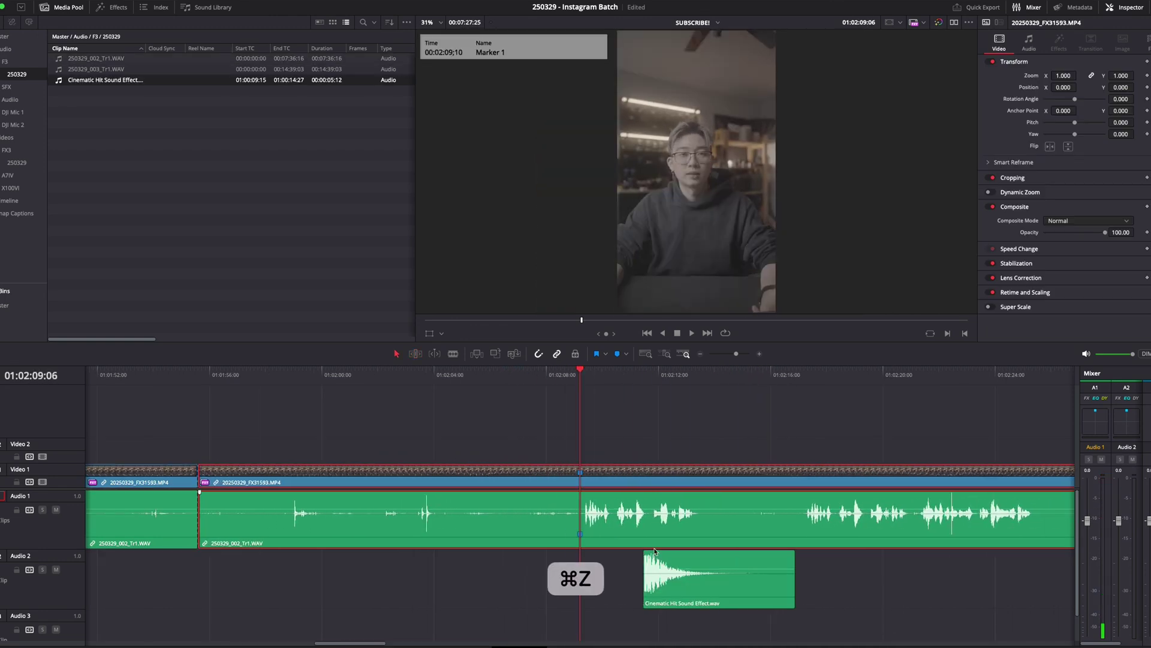
{"action": "left_click_drag", "start_coordinate": [606, 483], "coordinate": [665, 483]}
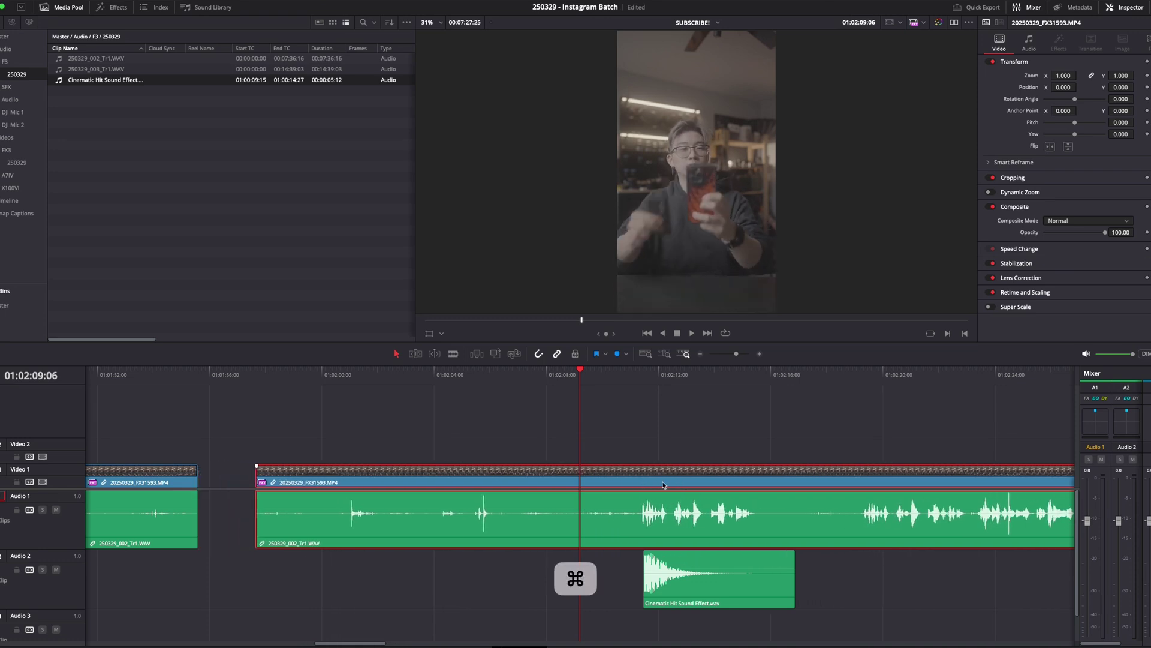
{"action": "key", "text": "super+2"}
{"action": "scroll", "coordinate": [674, 494], "scroll_direction": "right", "scroll_amount": 6}
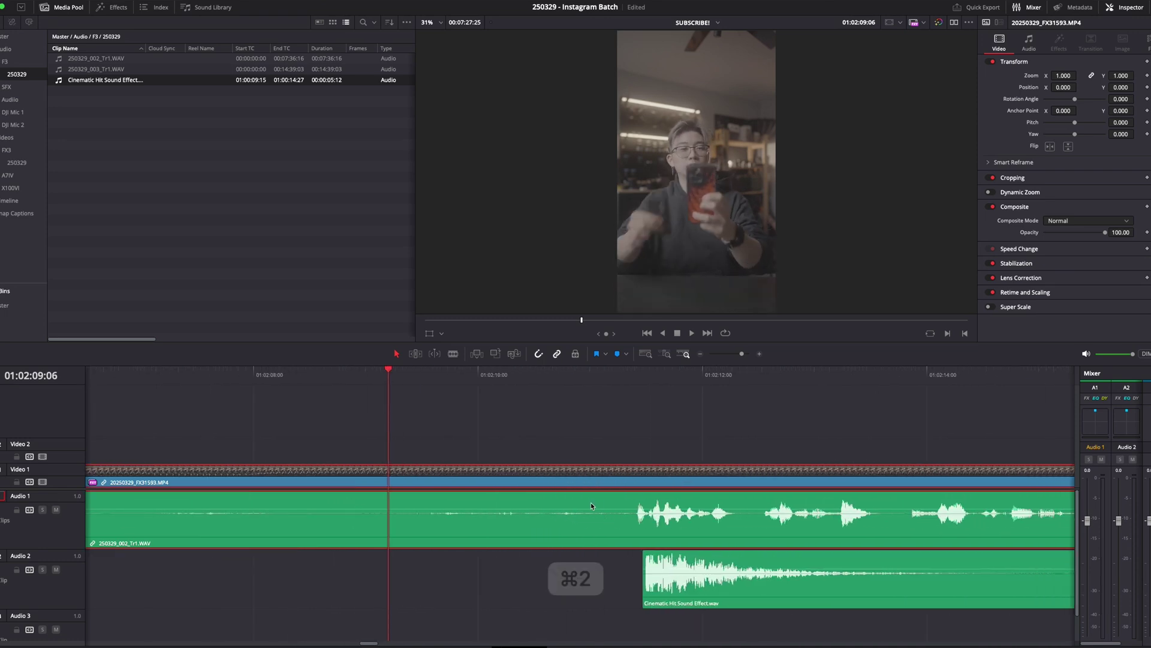
{"action": "left_click_drag", "start_coordinate": [519, 480], "coordinate": [547, 479]}
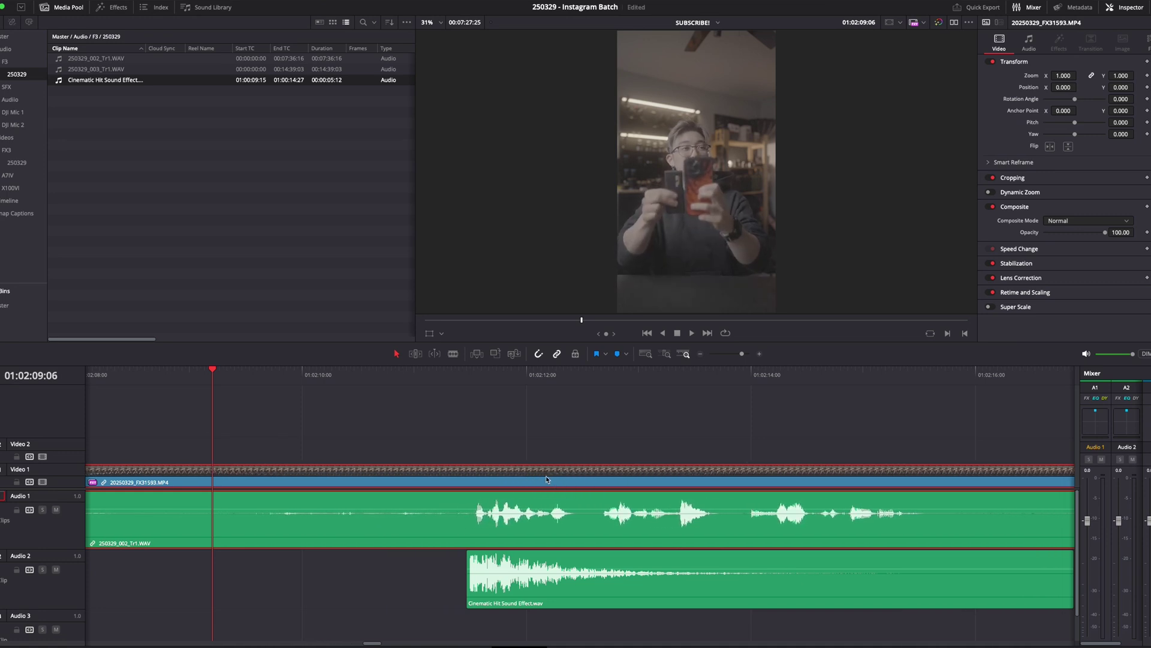
{"action": "key", "text": "z"}
{"action": "key", "text": "x"}
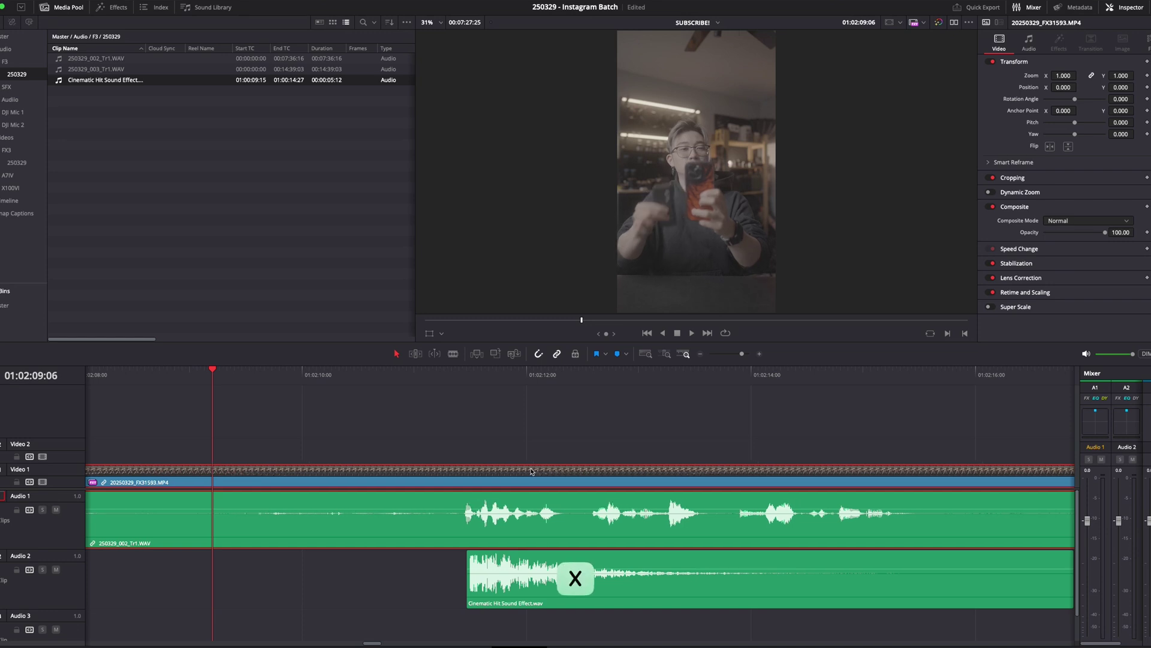
{"action": "key", "text": "z"}
{"action": "key", "text": "z"}
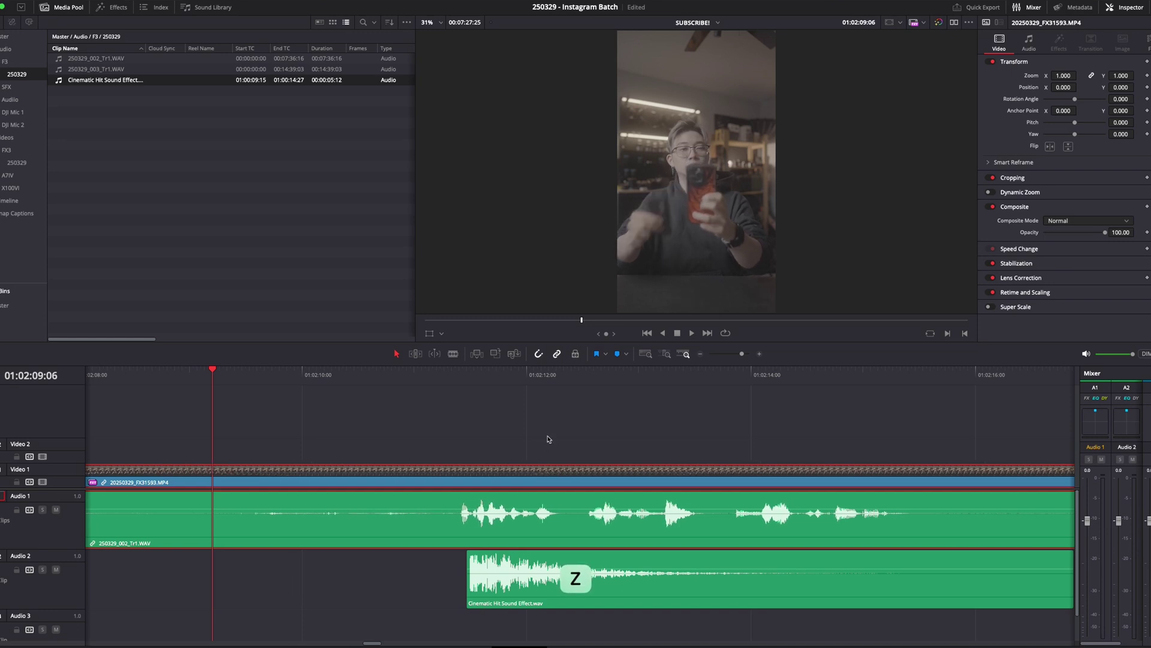
{"action": "key", "text": "x"}
{"action": "key", "text": "x"}
{"action": "key", "text": "x"}
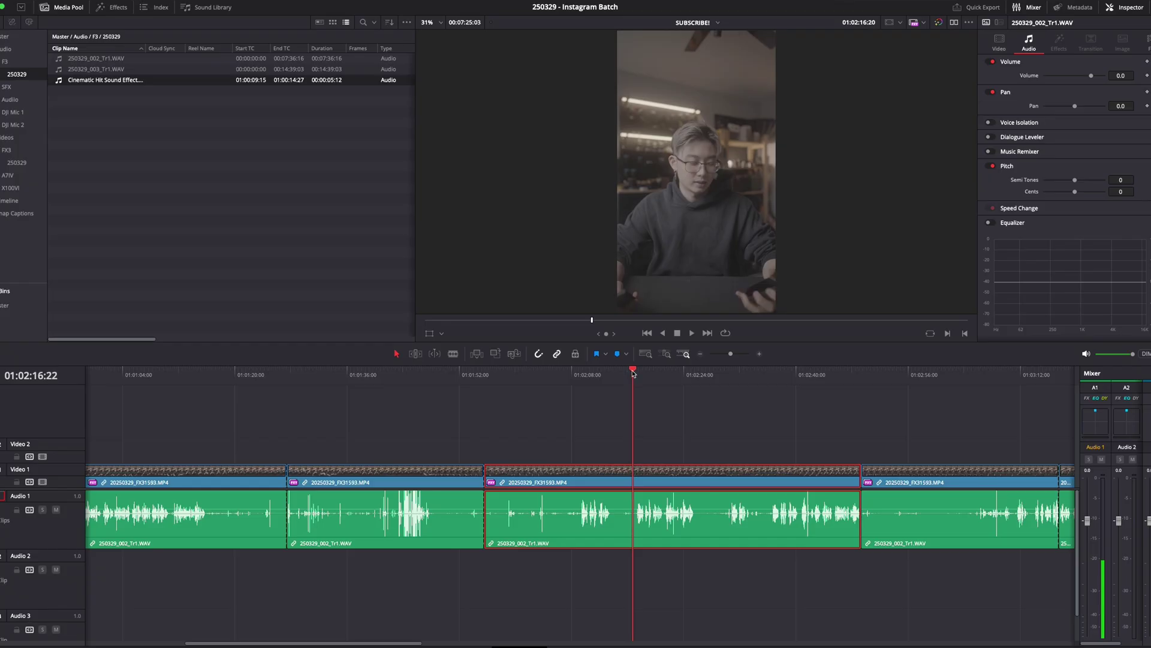
{"action": "key", "text": "4"}
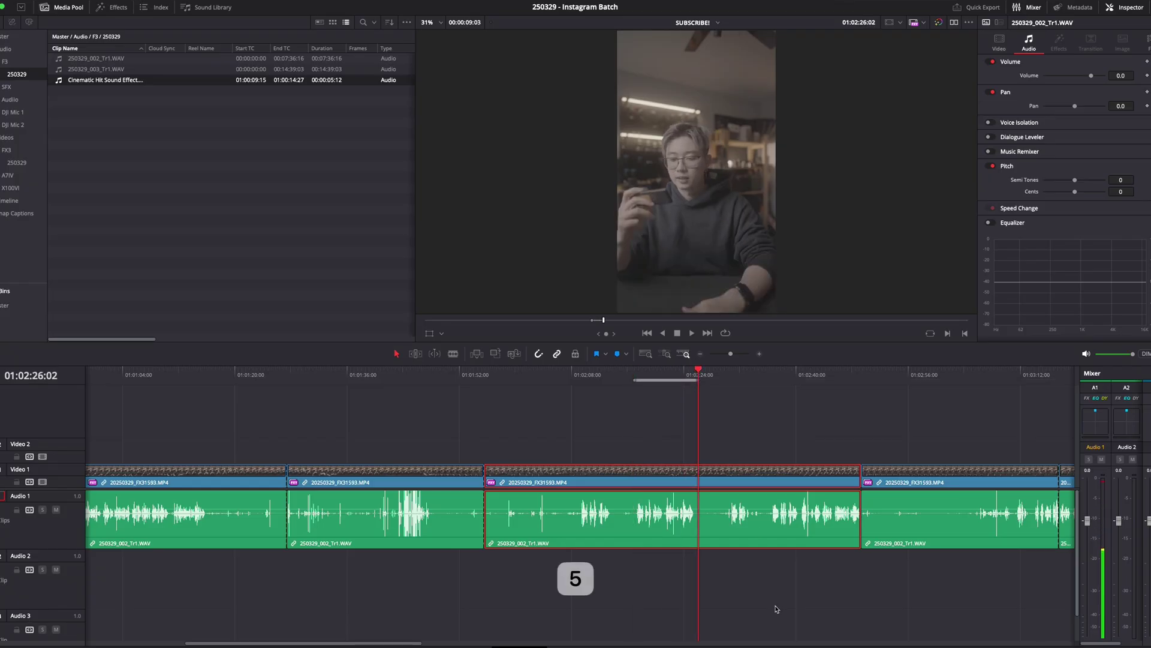
Mark a range in 20250329_FX31593.MP4, drop it above the interview, then undo it
{"action": "key", "text": "shift+8"}
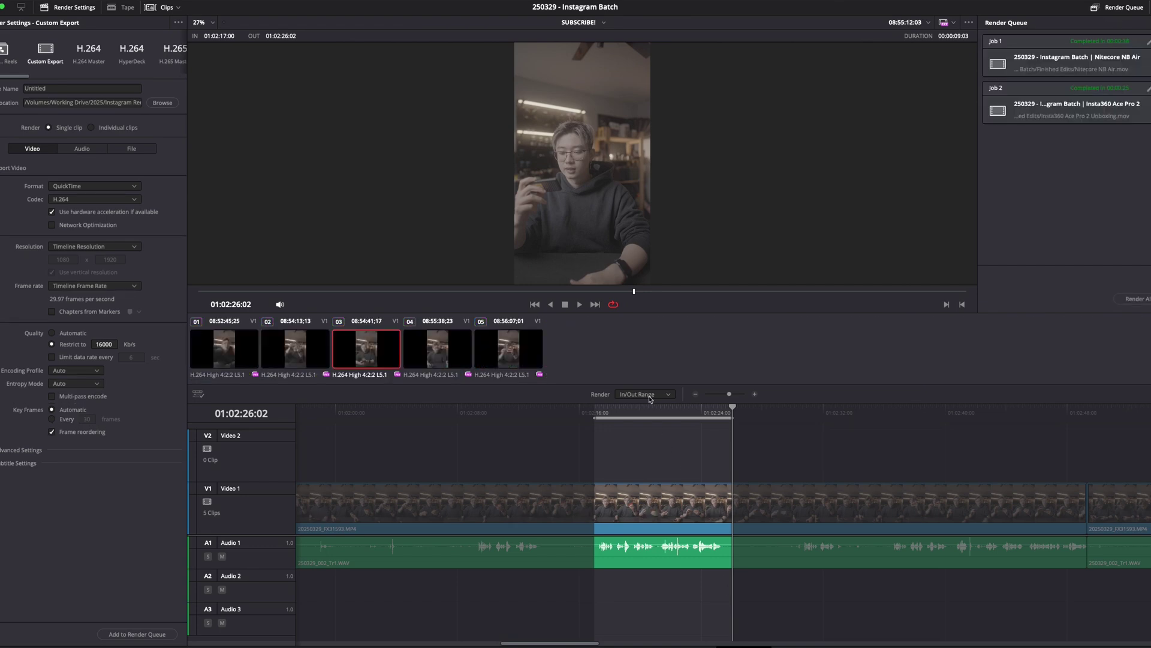
{"action": "key", "text": "shift+4"}
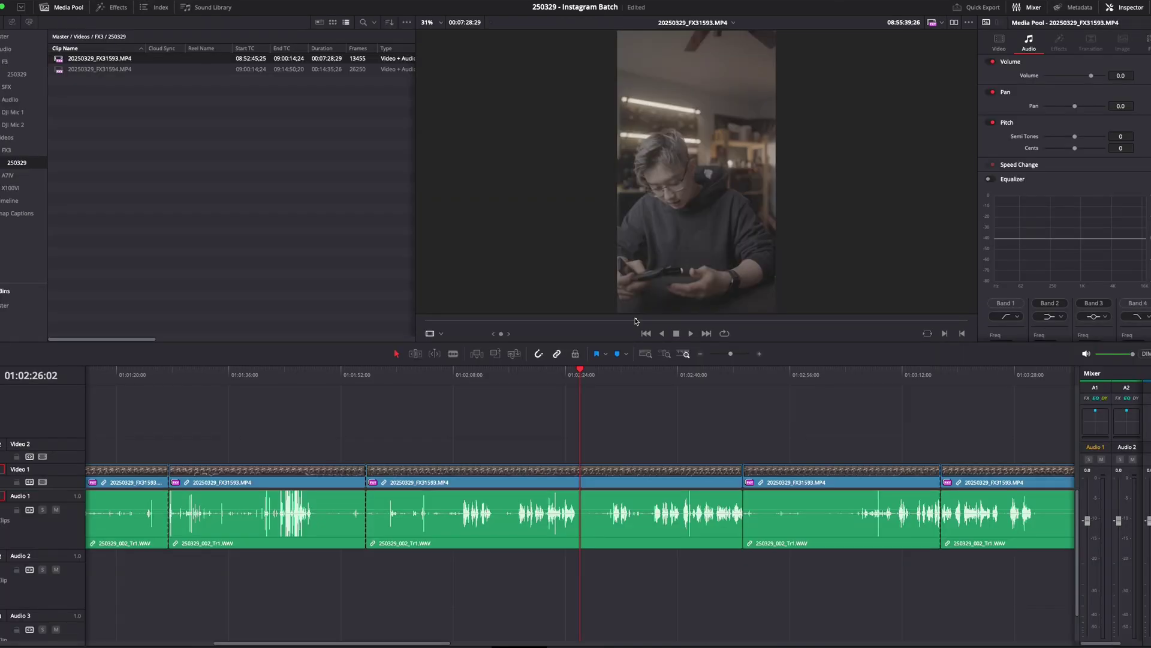
{"action": "key", "text": "i"}
{"action": "left_click_drag", "start_coordinate": [635, 321], "coordinate": [668, 321]}
{"action": "key", "text": "o"}
{"action": "left_click_drag", "start_coordinate": [681, 268], "coordinate": [607, 451]}
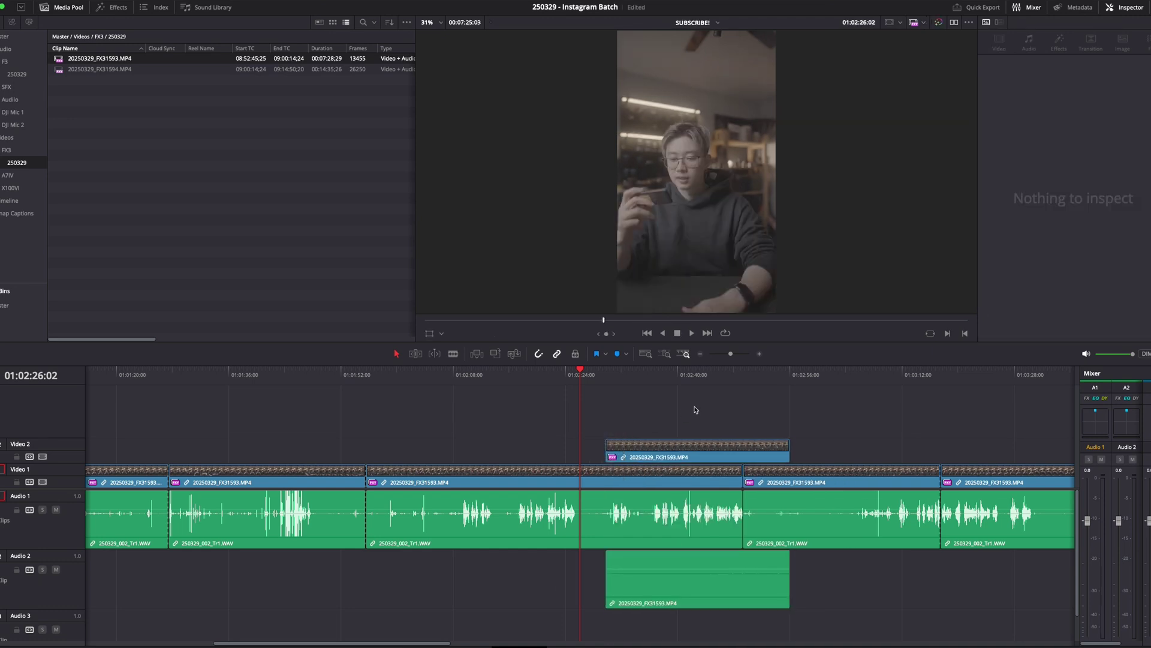
{"action": "key", "text": "ctrl+z"}
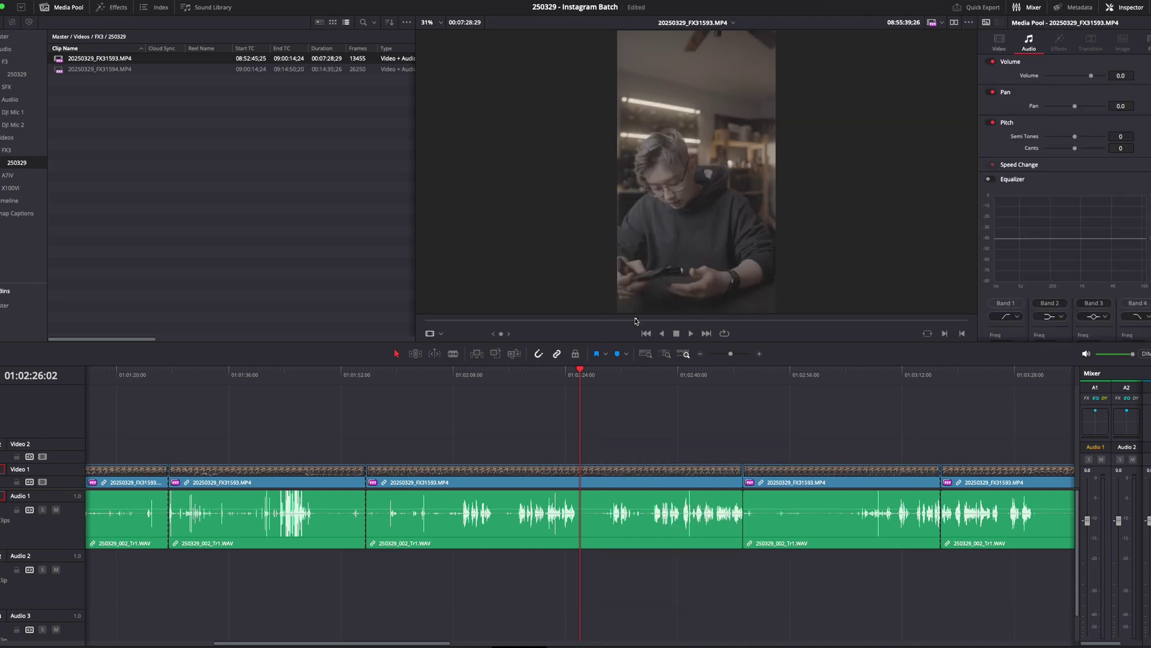
Set source and timeline in/out points, place the cutaway on Video 2, and clear the range
{"action": "key", "text": "4"}
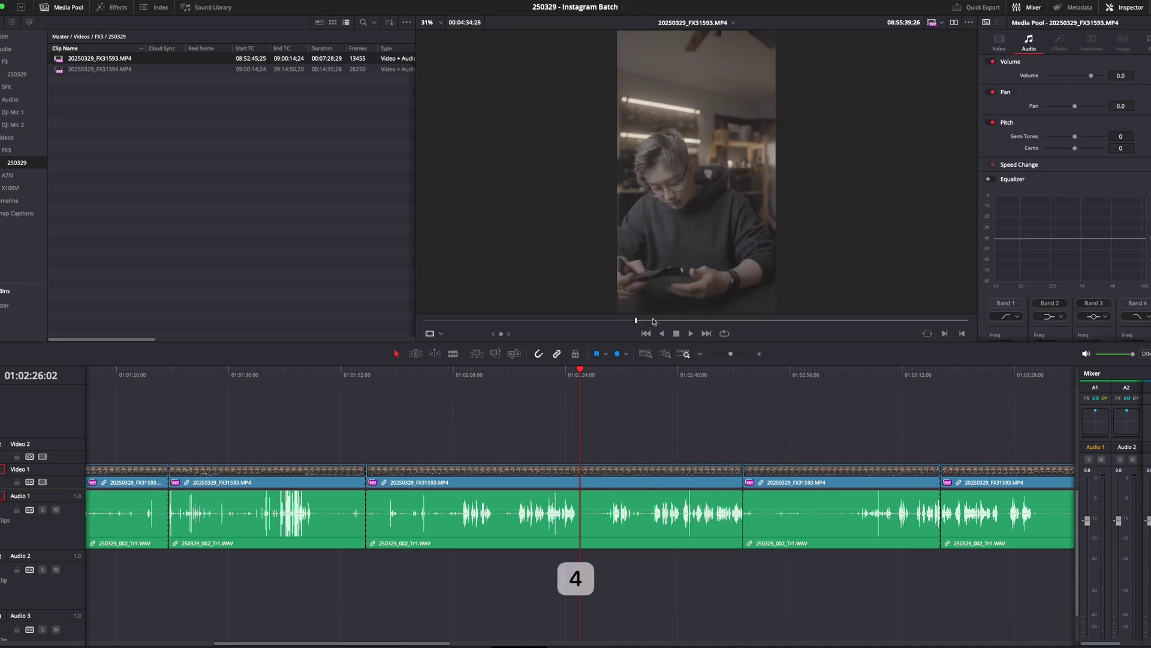
{"action": "left_click_drag", "start_coordinate": [658, 322], "coordinate": [607, 456]}
{"action": "key", "text": "5"}
{"action": "mouse_move", "coordinate": [687, 295]}
{"action": "left_click", "coordinate": [458, 378]}
{"action": "key", "text": "4"}
{"action": "left_click", "coordinate": [582, 379]}
{"action": "key", "text": "5"}
{"action": "key", "text": "alt+x"}
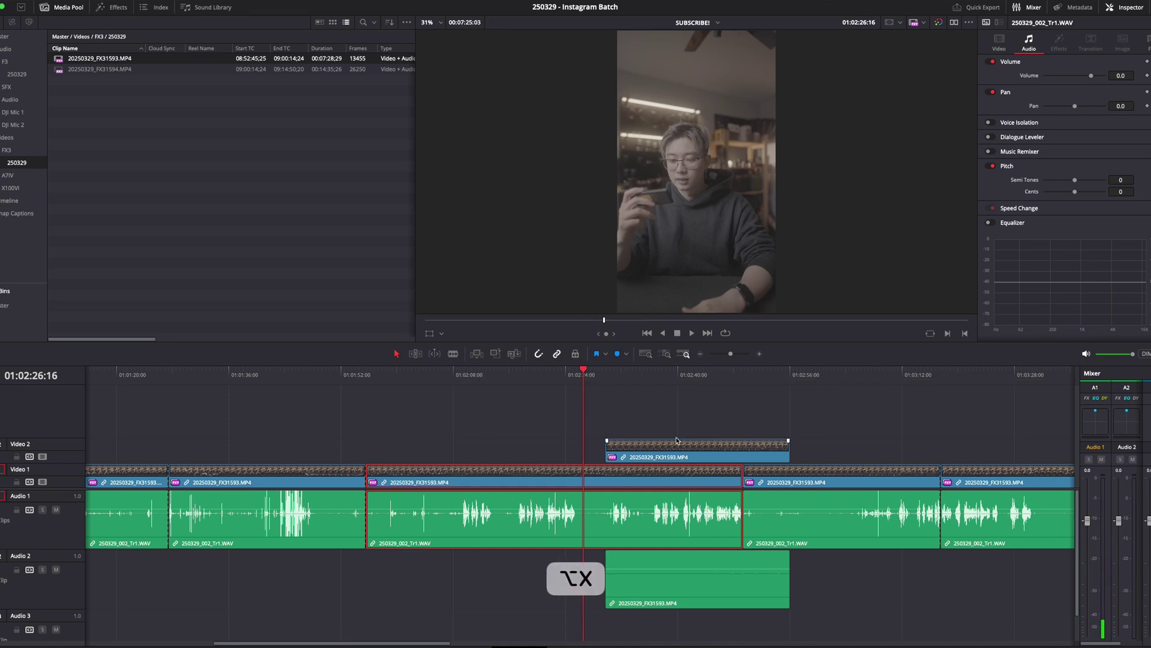